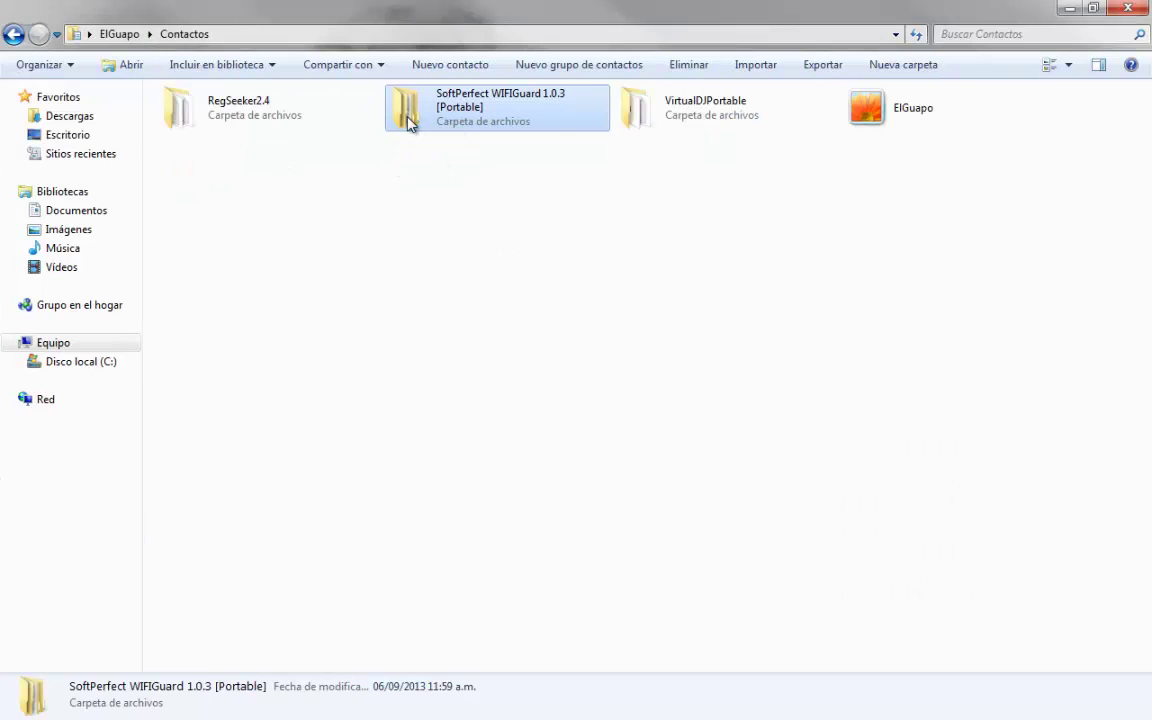
Open the SoftPerfect WIFIGuard 1.0.3 [Portable] folder
mouse_move(410, 121)
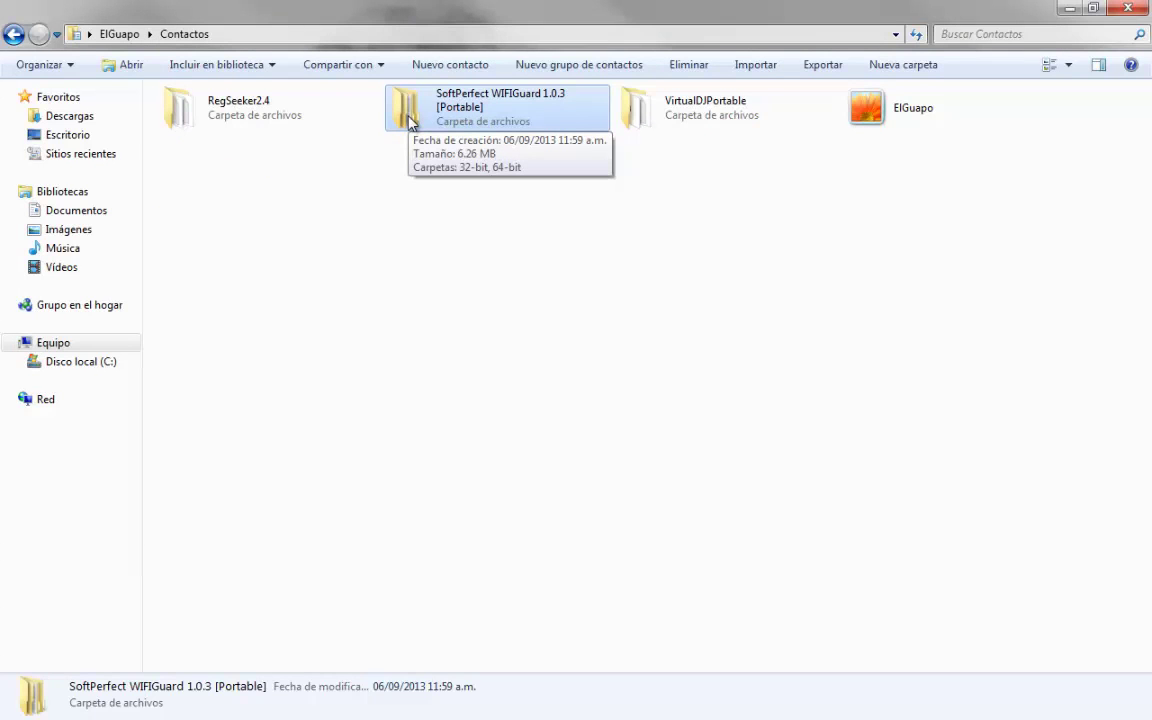
double_click(410, 121)
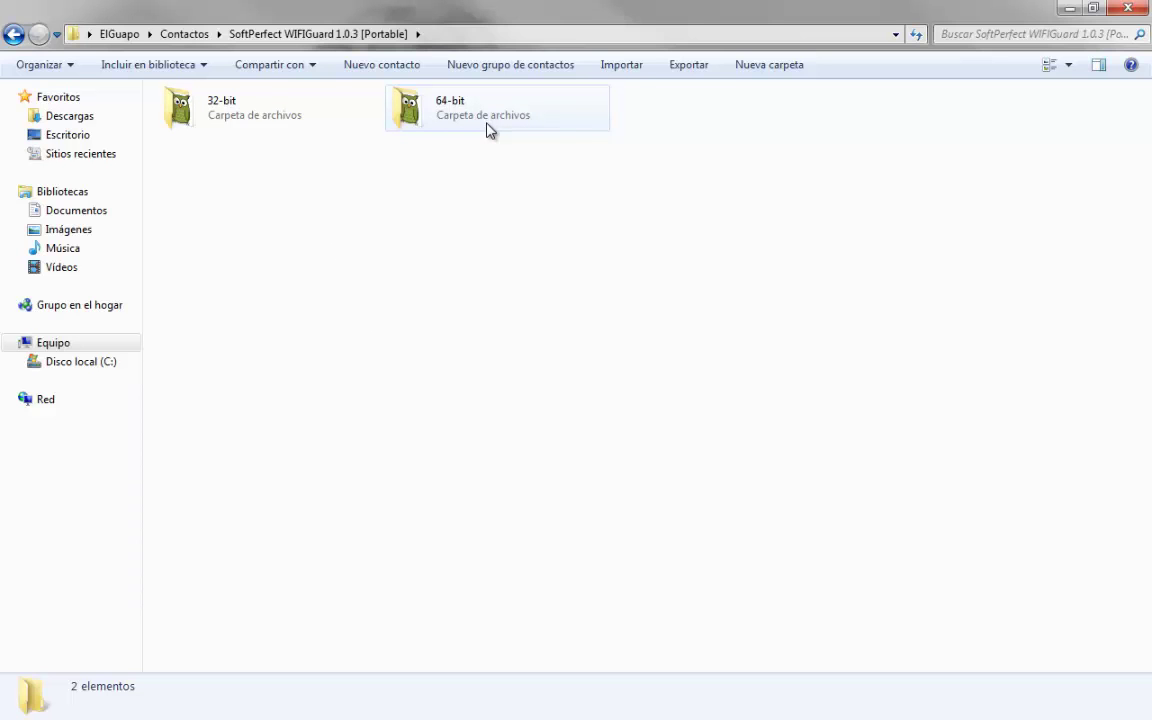
Switch to the browser to review the SoftPerfect WiFi Guard product page, and return to the portable folder
key(alt+Tab)
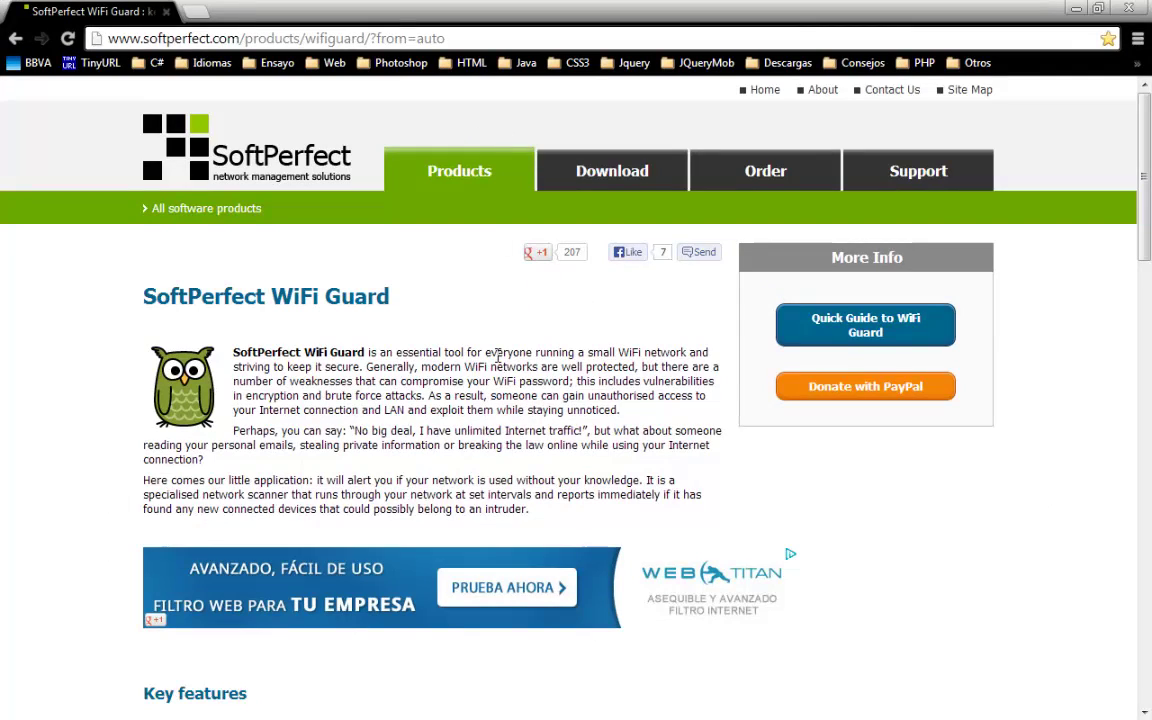
scroll(473, 391, down, 5)
scroll(476, 461, up, 1)
scroll(476, 461, up, 3)
key(alt+Tab)
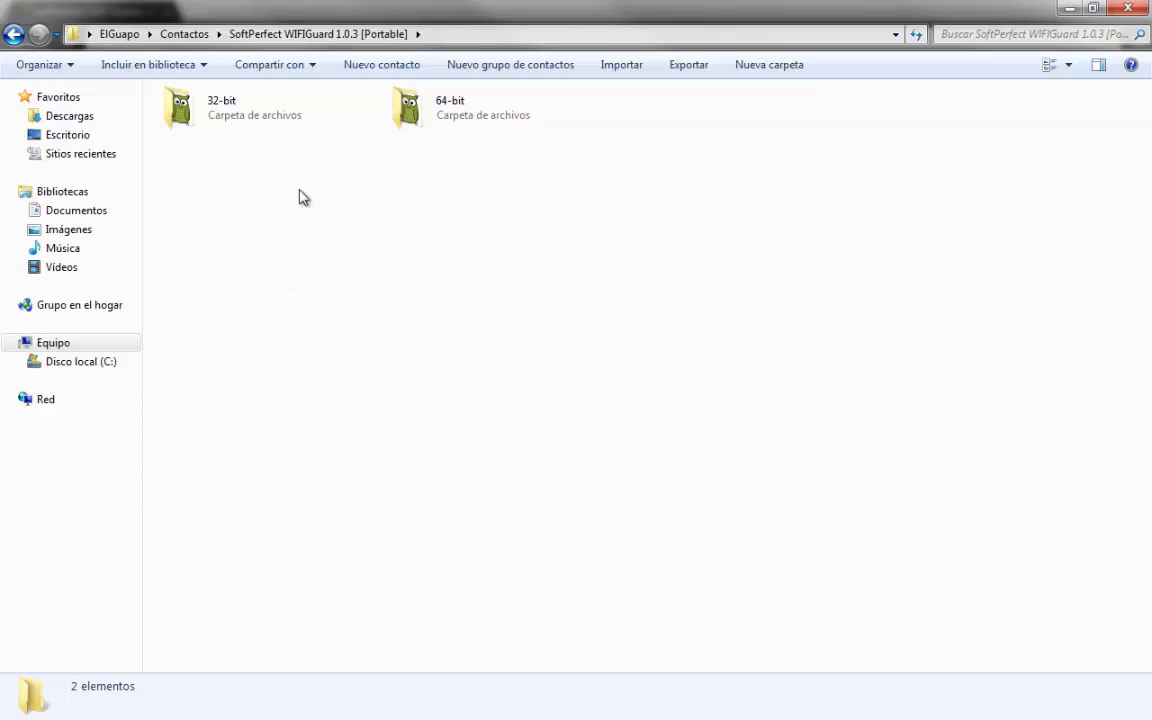
Launch WiFiGuard from the 32-bit folder and accept Spanish as the program language
double_click(212, 118)
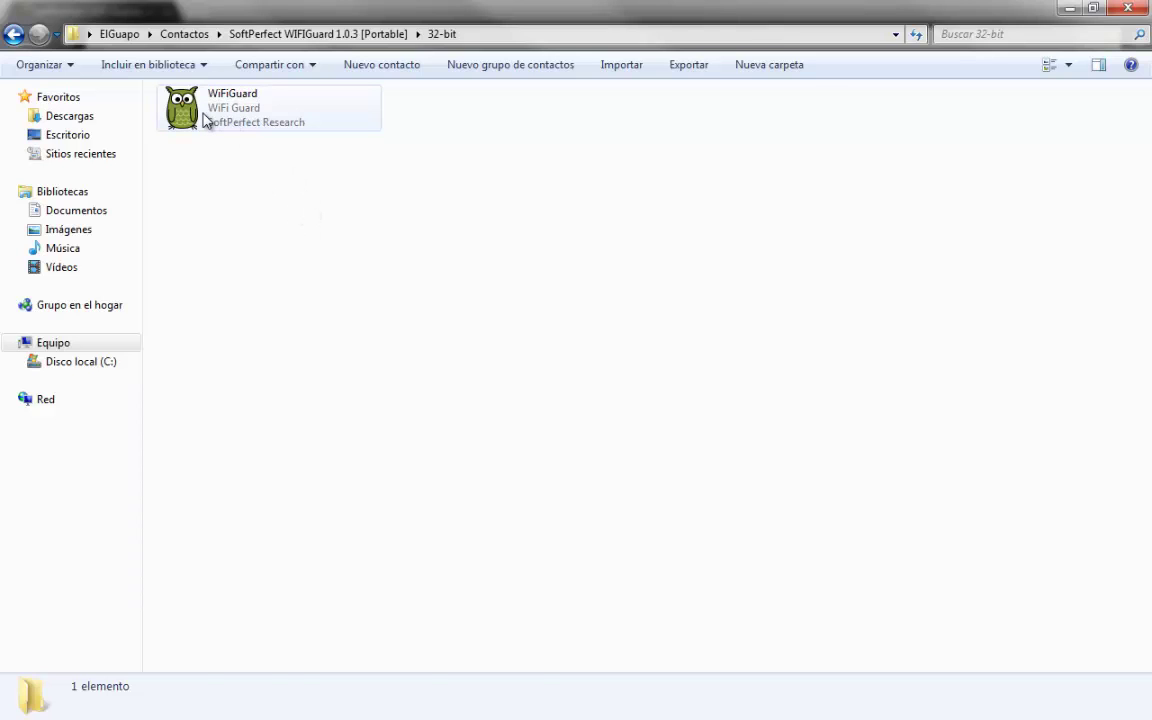
double_click(204, 118)
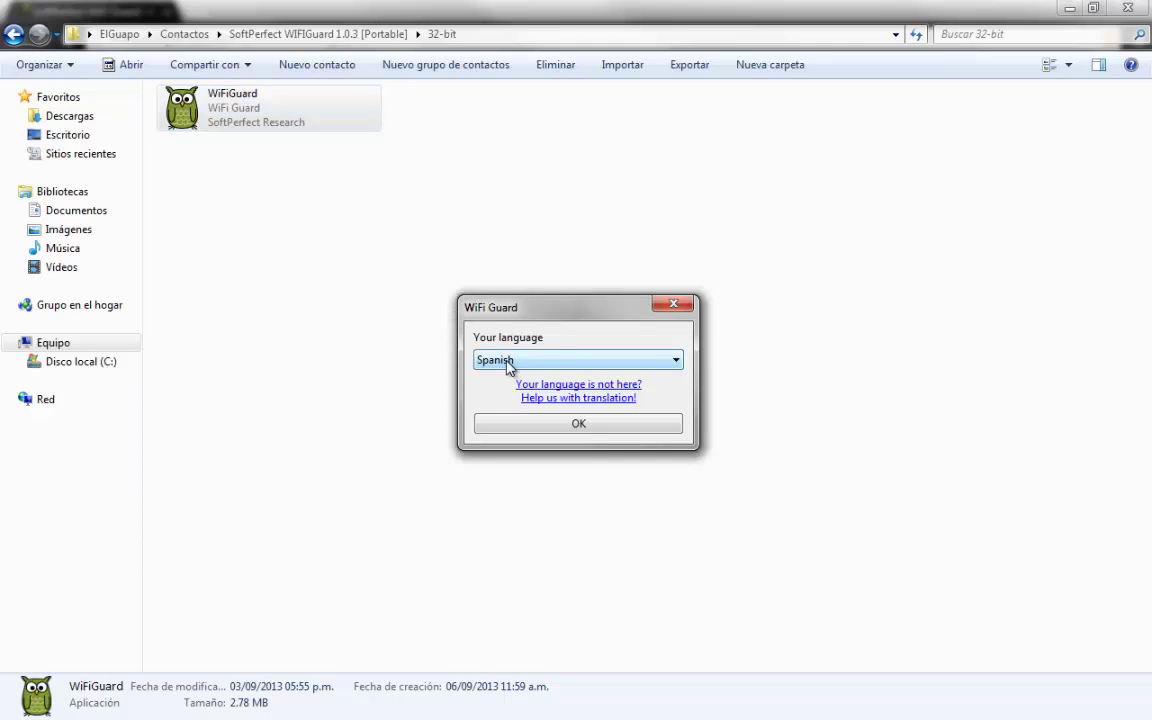
click(553, 424)
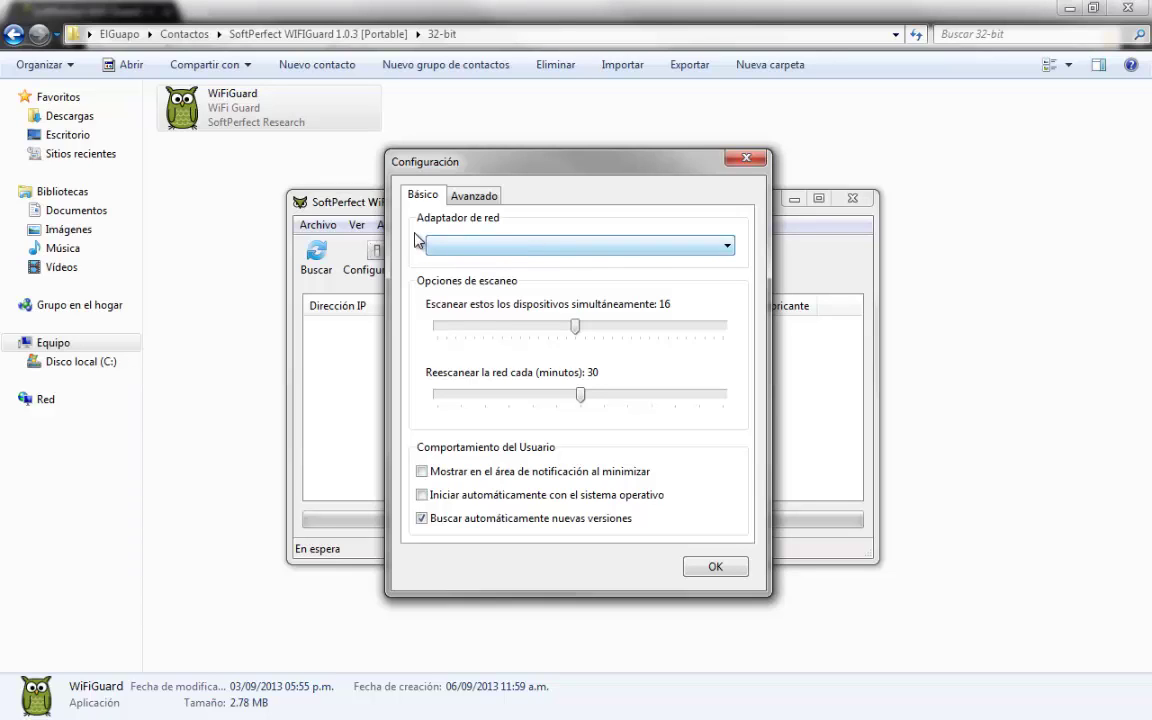
Choose Broadcom 802.11g Network as the network adapter, review the advanced options, and accept the configuration
click(548, 253)
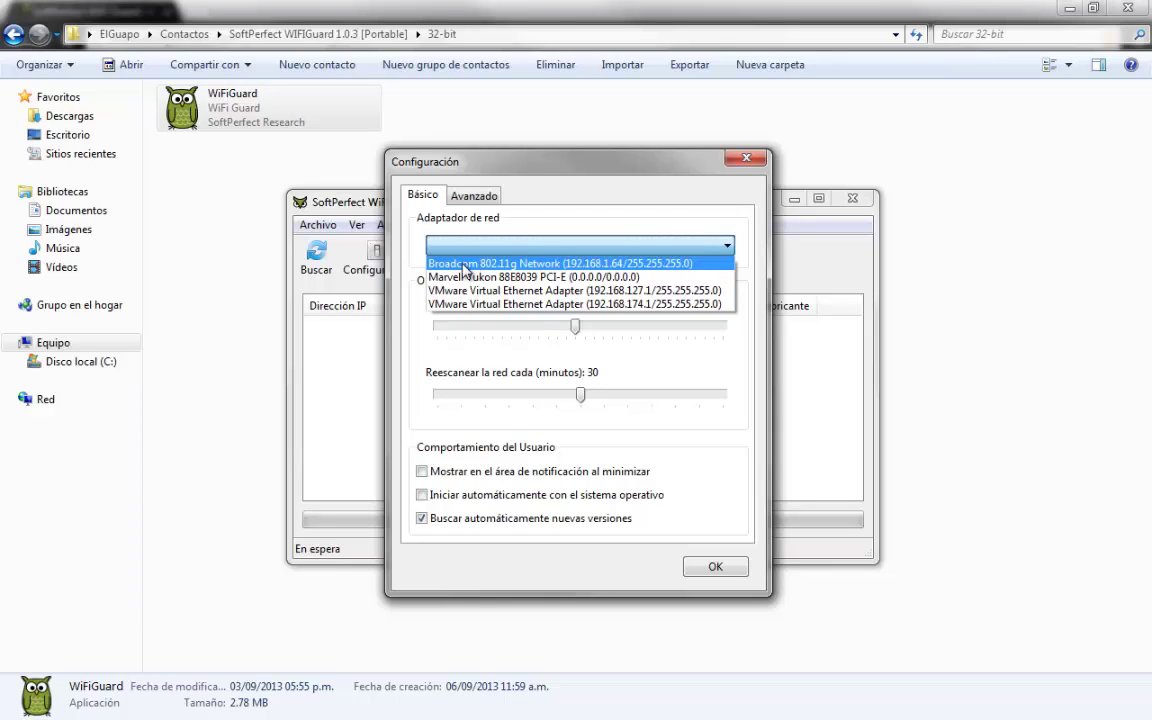
click(520, 264)
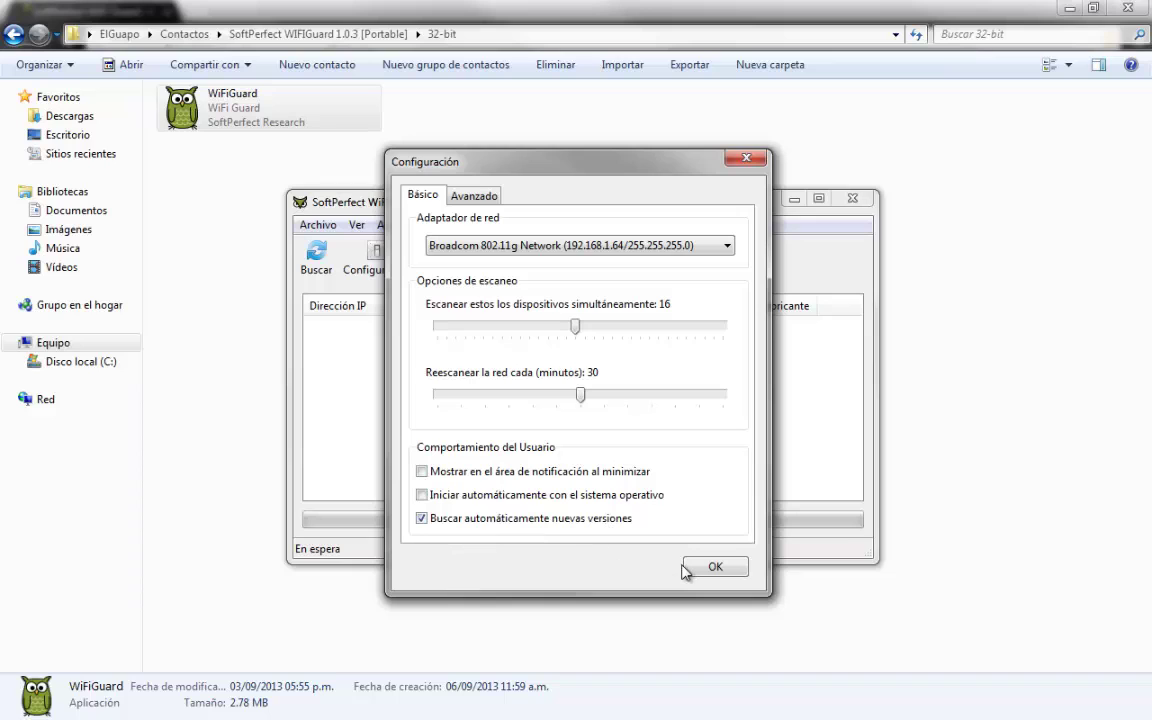
click(483, 195)
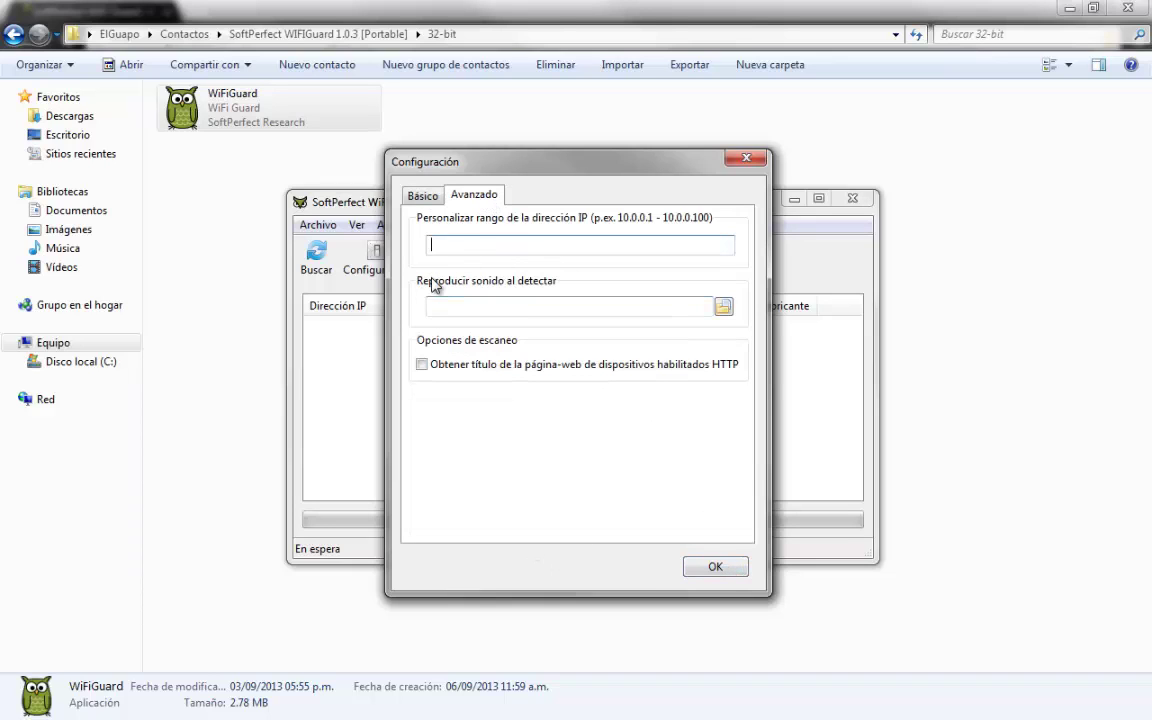
click(418, 195)
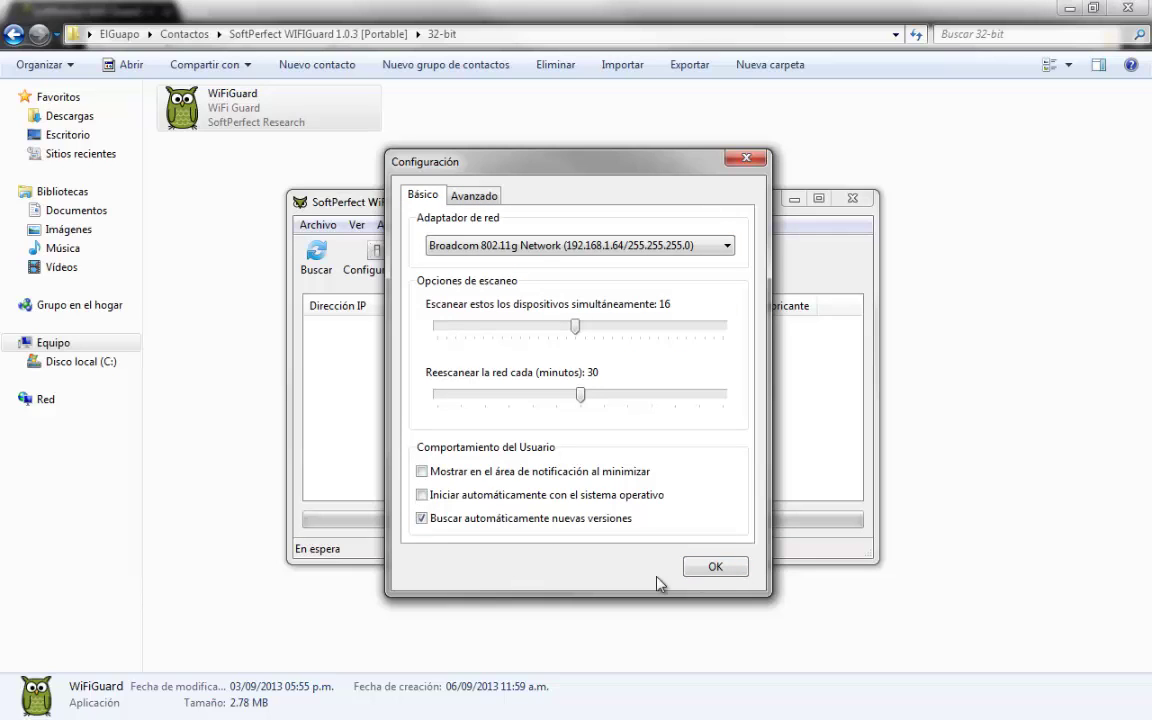
click(714, 570)
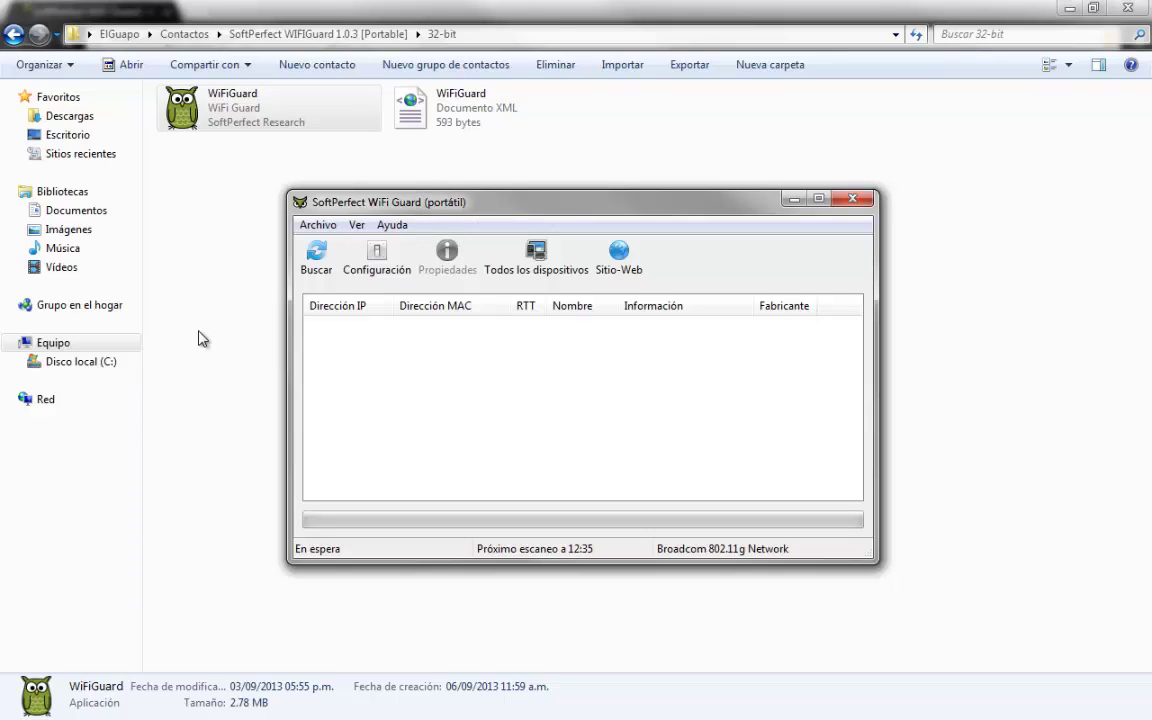
Scan the network for connected devices, dismiss the unrecognised-device alert, and inspect the listed devices
click(318, 270)
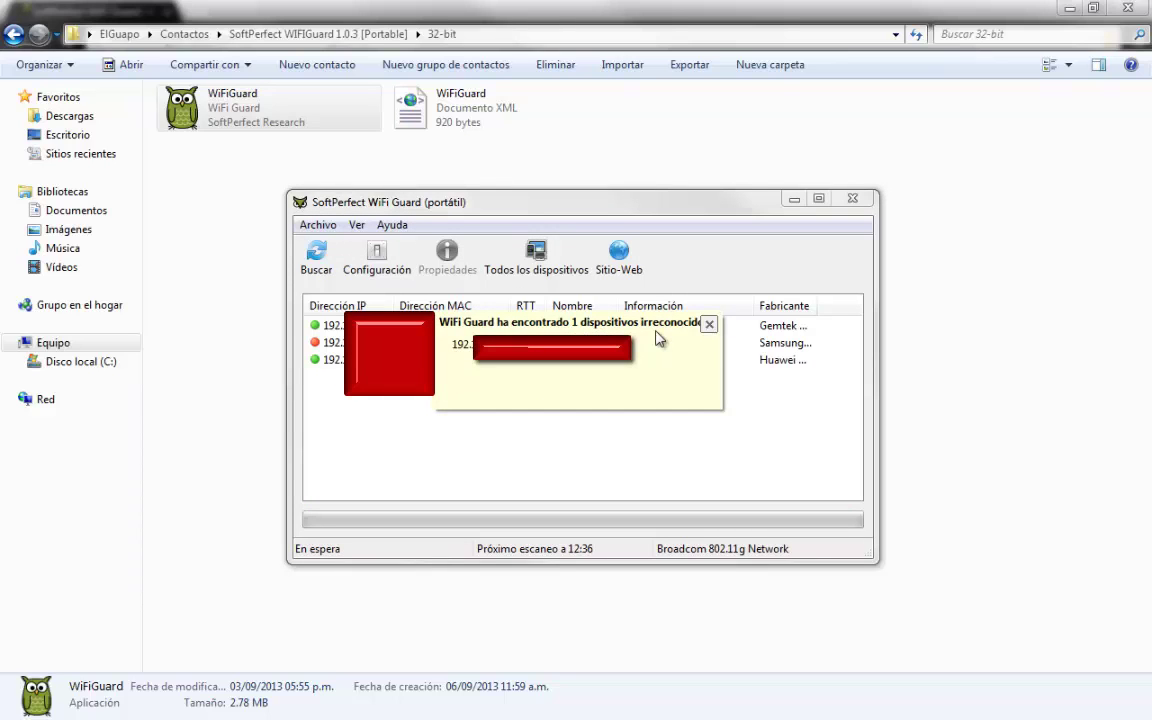
click(709, 324)
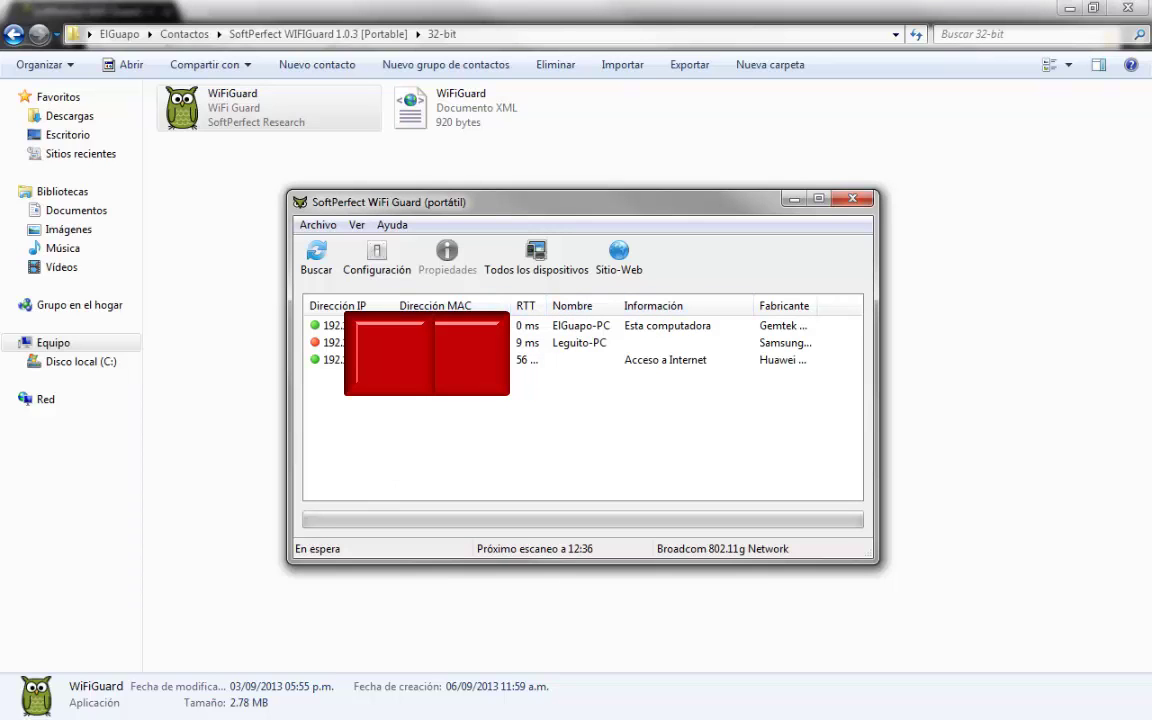
click(580, 326)
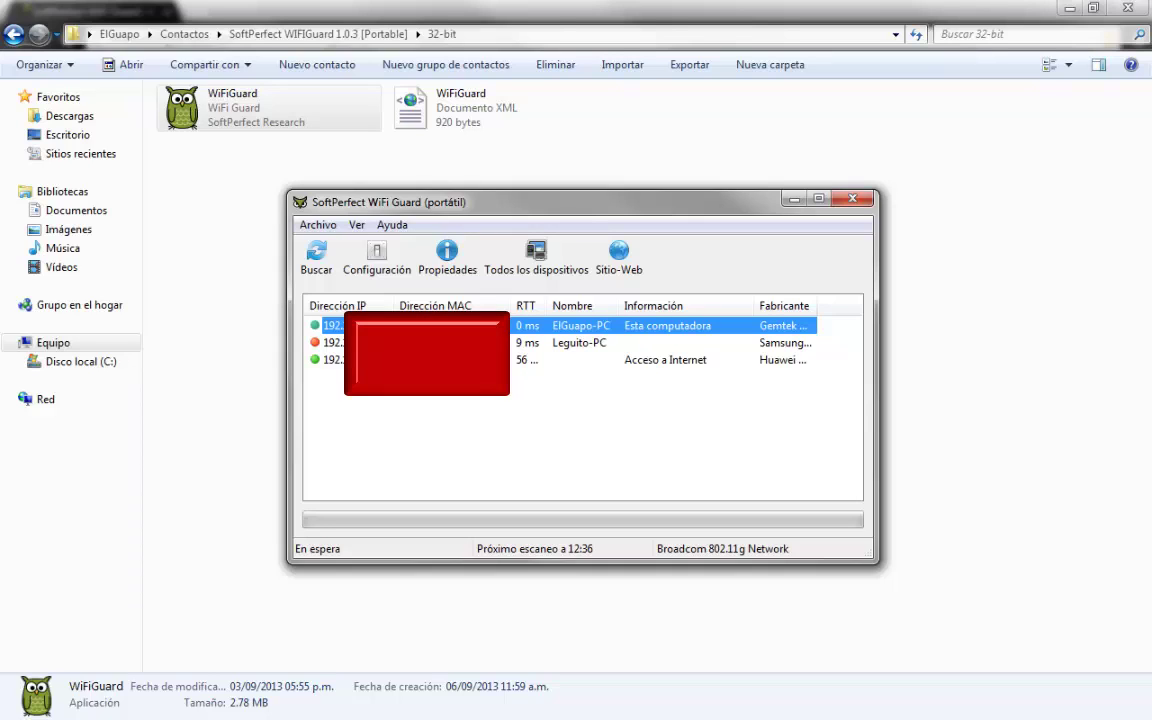
click(600, 359)
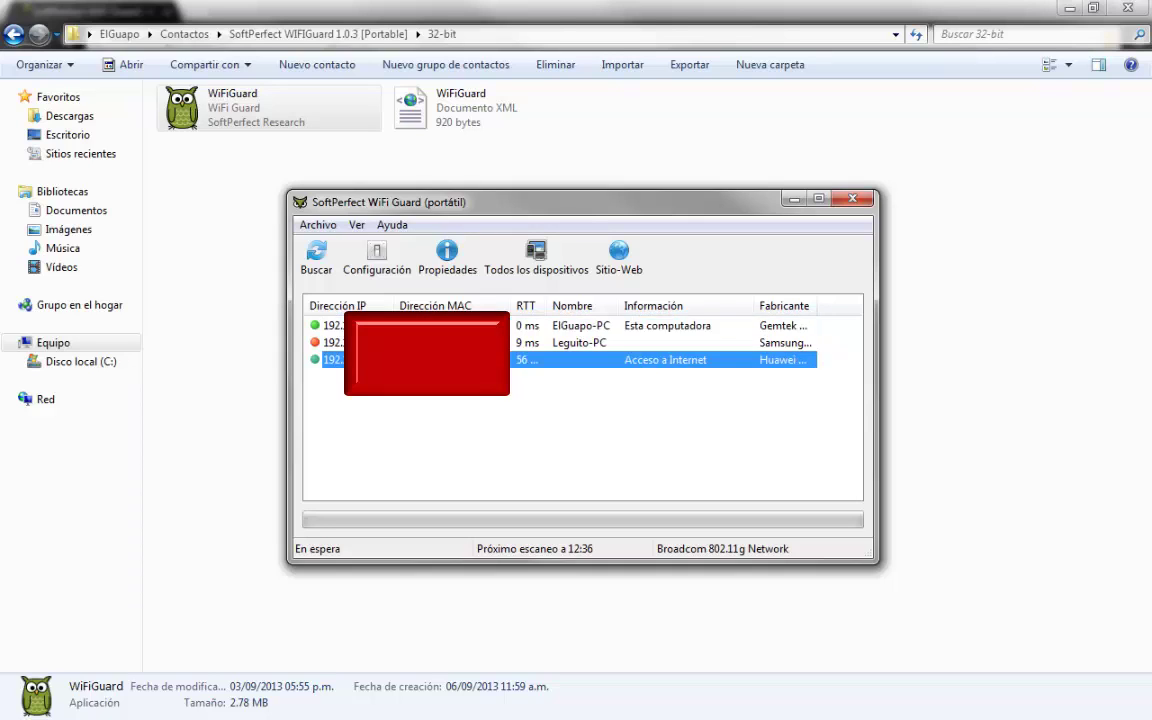
Replace the comment in the properties of this computer's entry with "L-Ego"
click(420, 326)
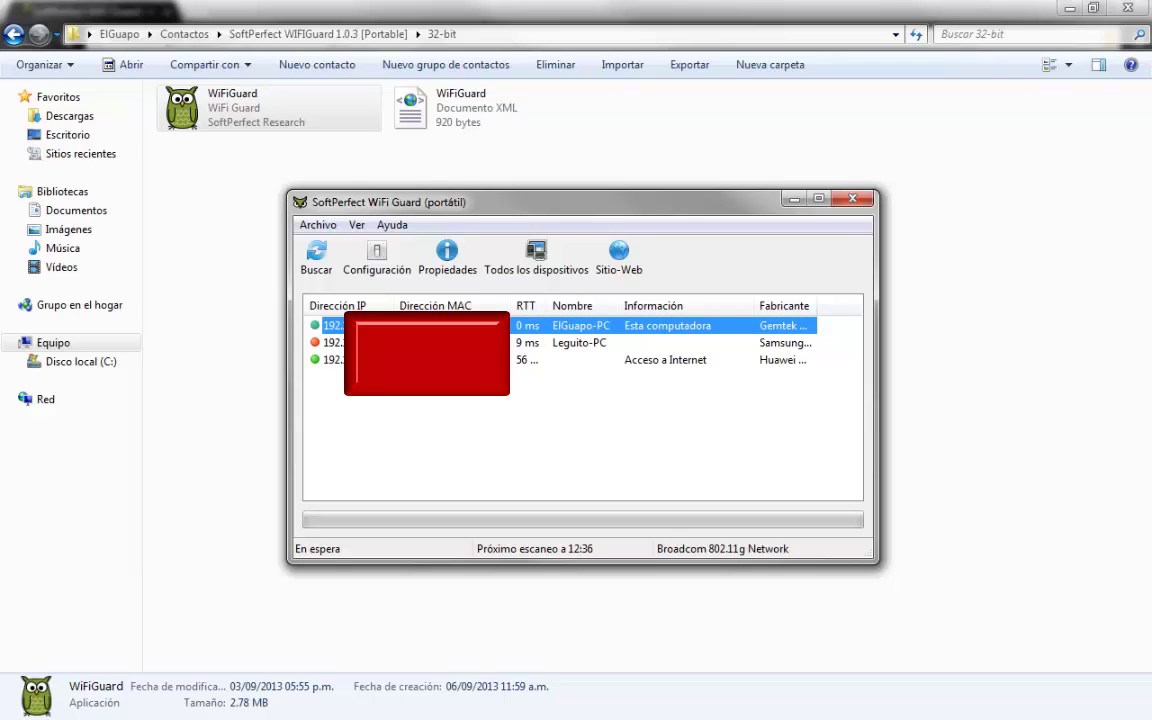
right_click(420, 326)
click(415, 340)
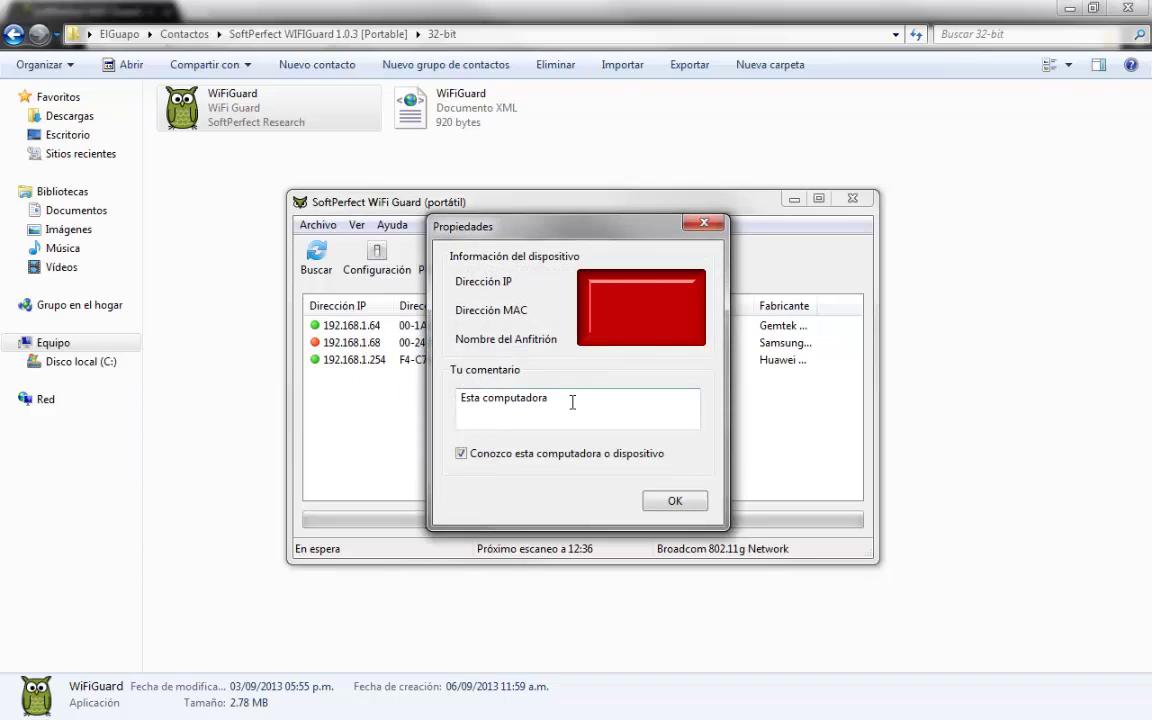
drag(571, 401, 232, 404)
key(BackSpace)
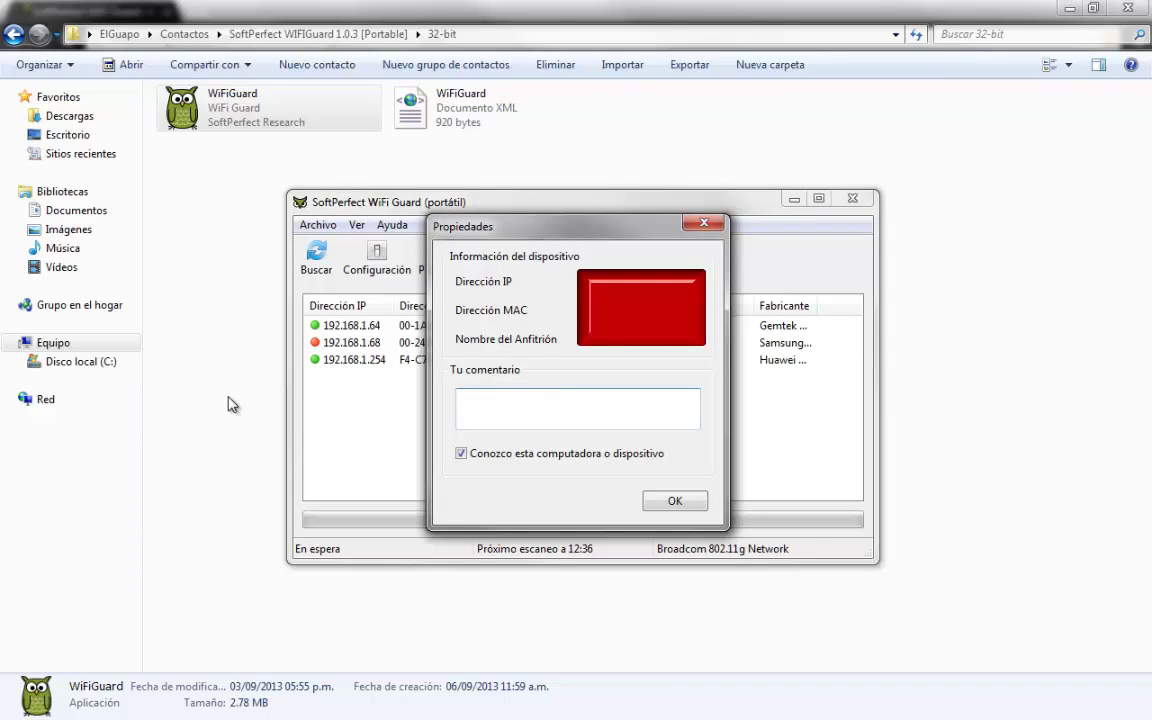
text(L-Ego)
click(675, 502)
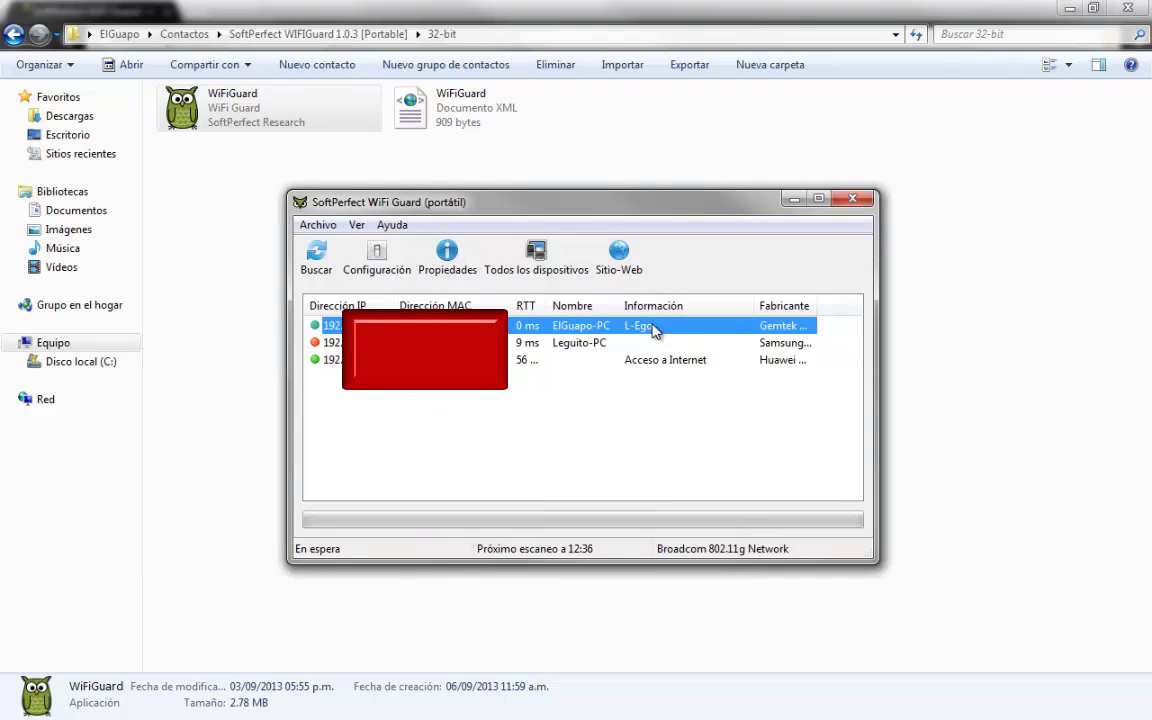
Widen the Fabricante column and slightly narrow the Información column in the device list
drag(816, 305, 860, 305)
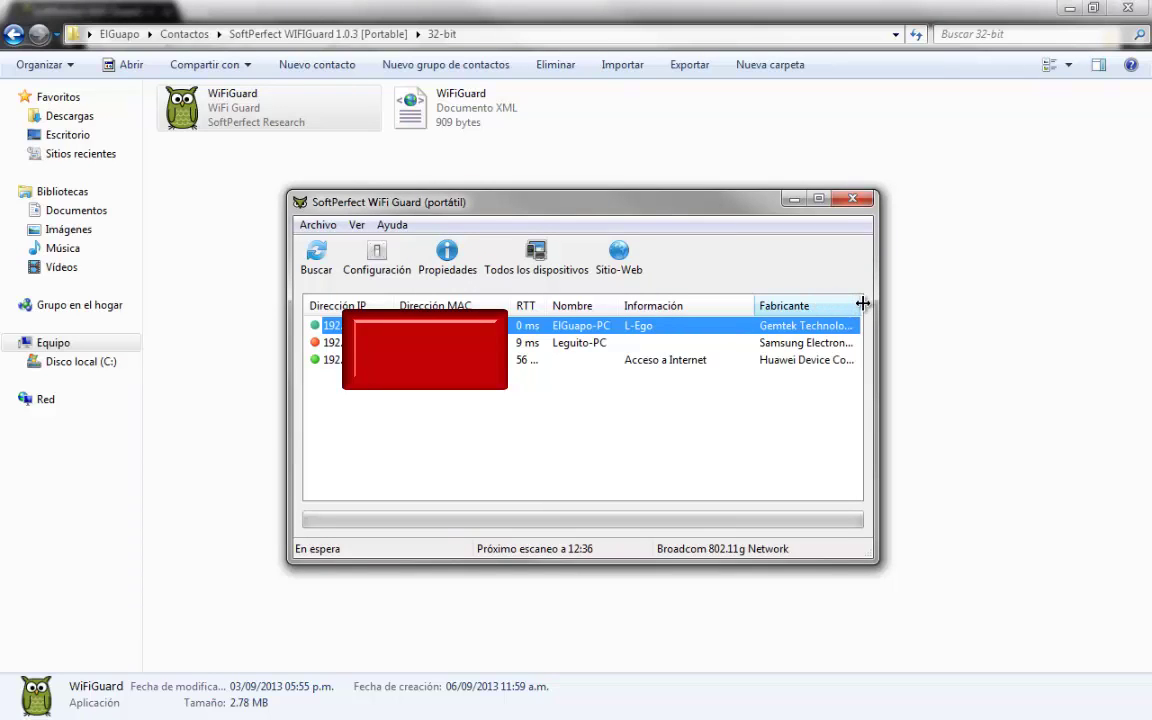
drag(753, 302, 740, 302)
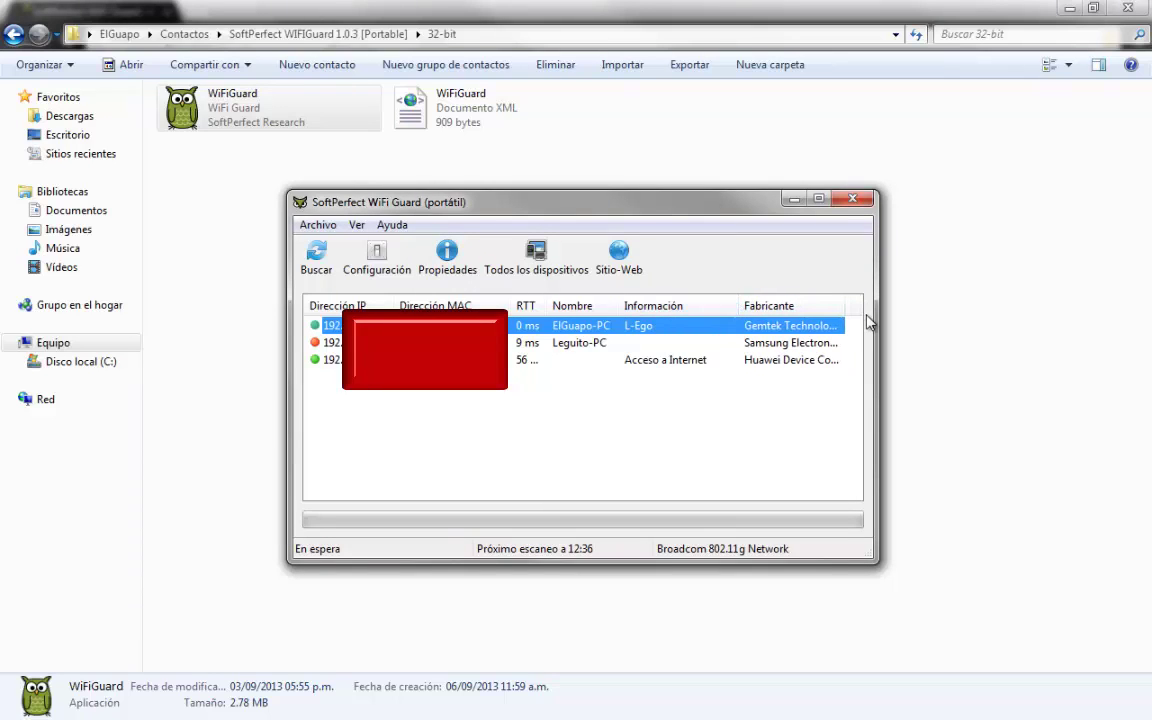
drag(846, 300, 860, 300)
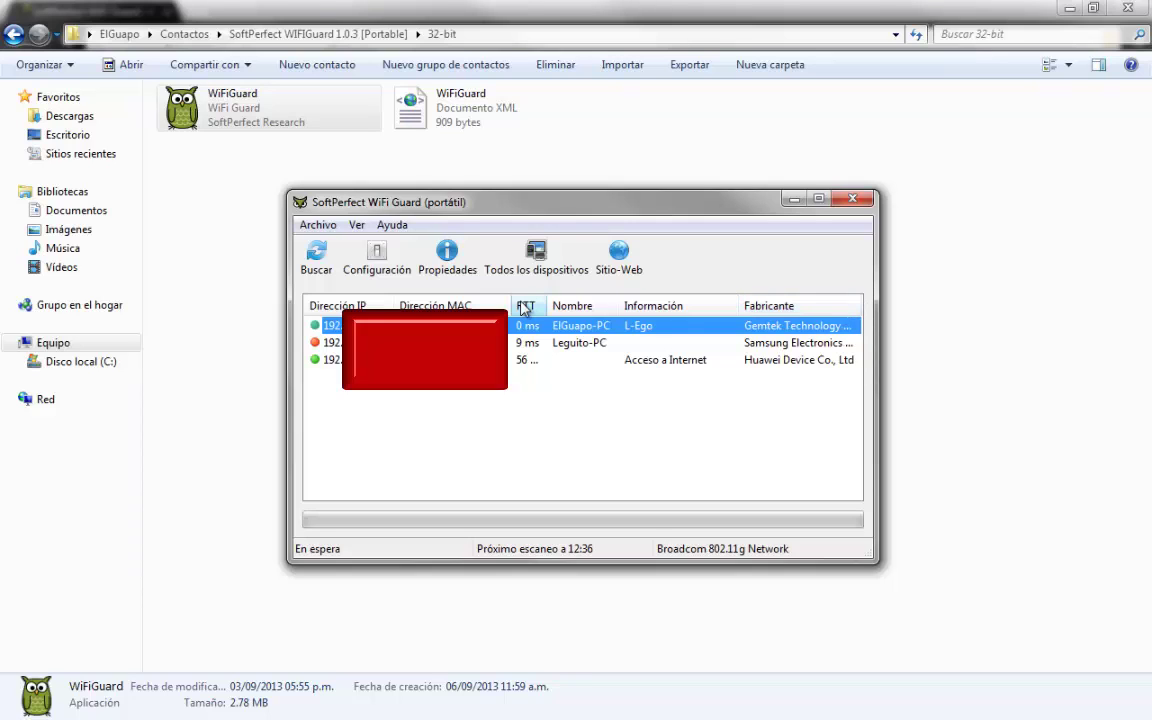
Replace the comment of the Huawei Internet access device with "Router"
click(338, 362)
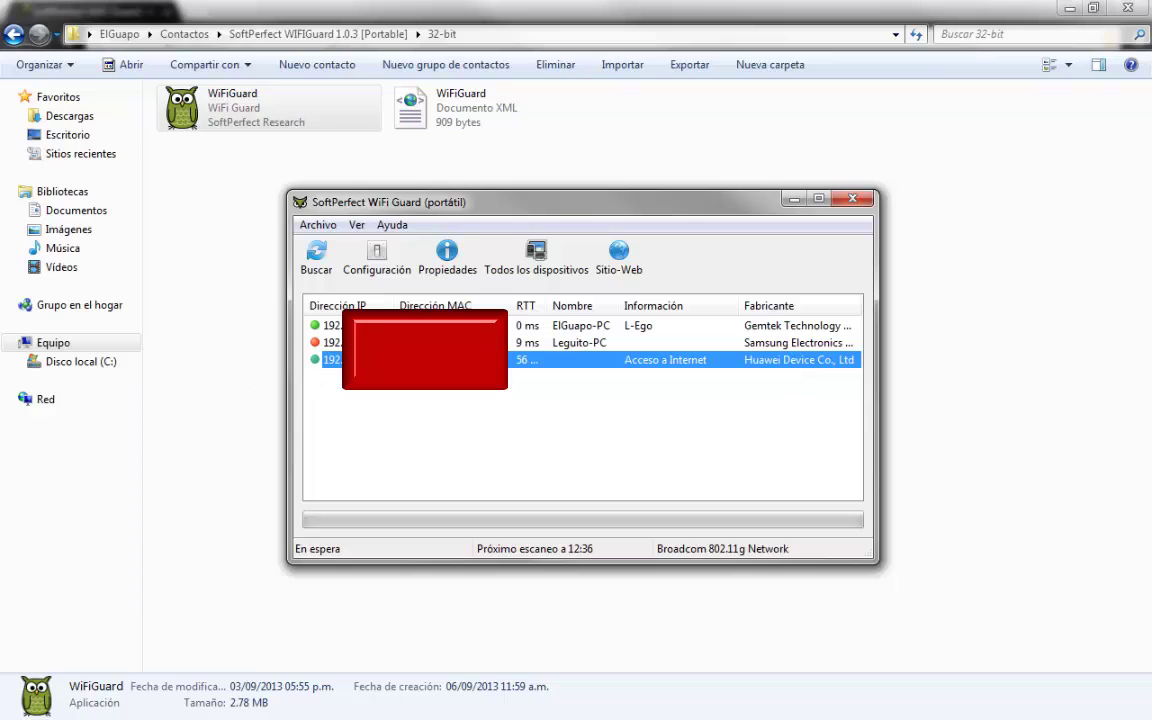
right_click(440, 360)
click(470, 334)
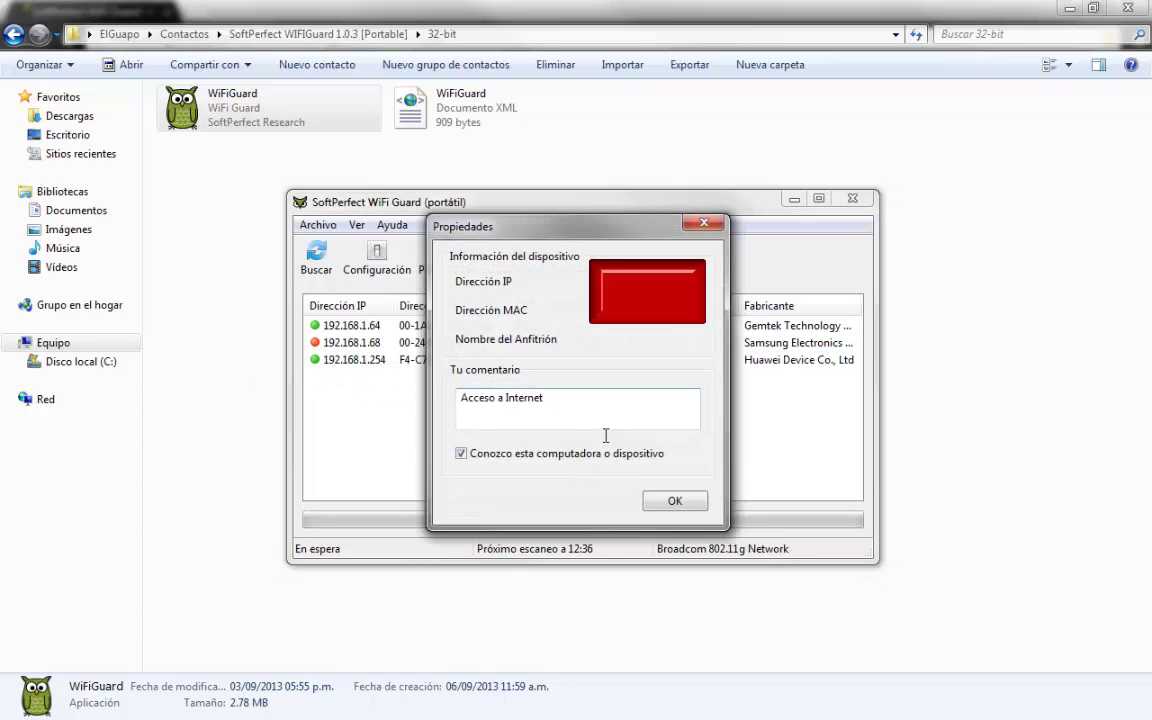
key(Tab)
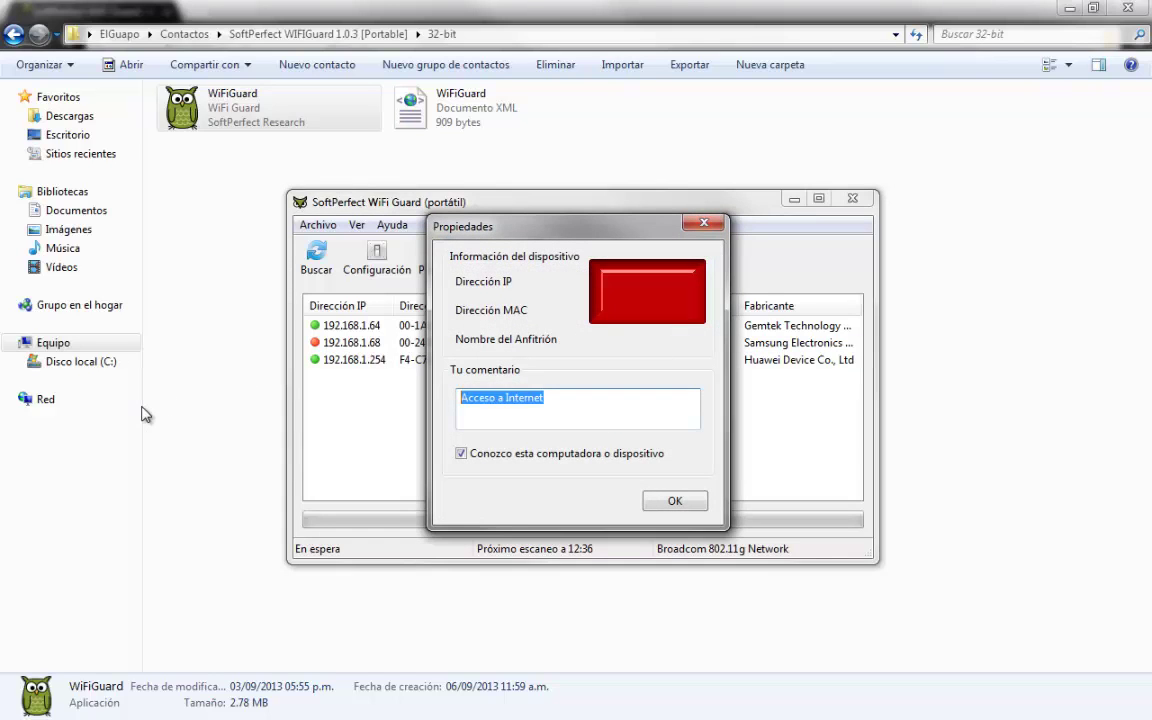
text(Router)
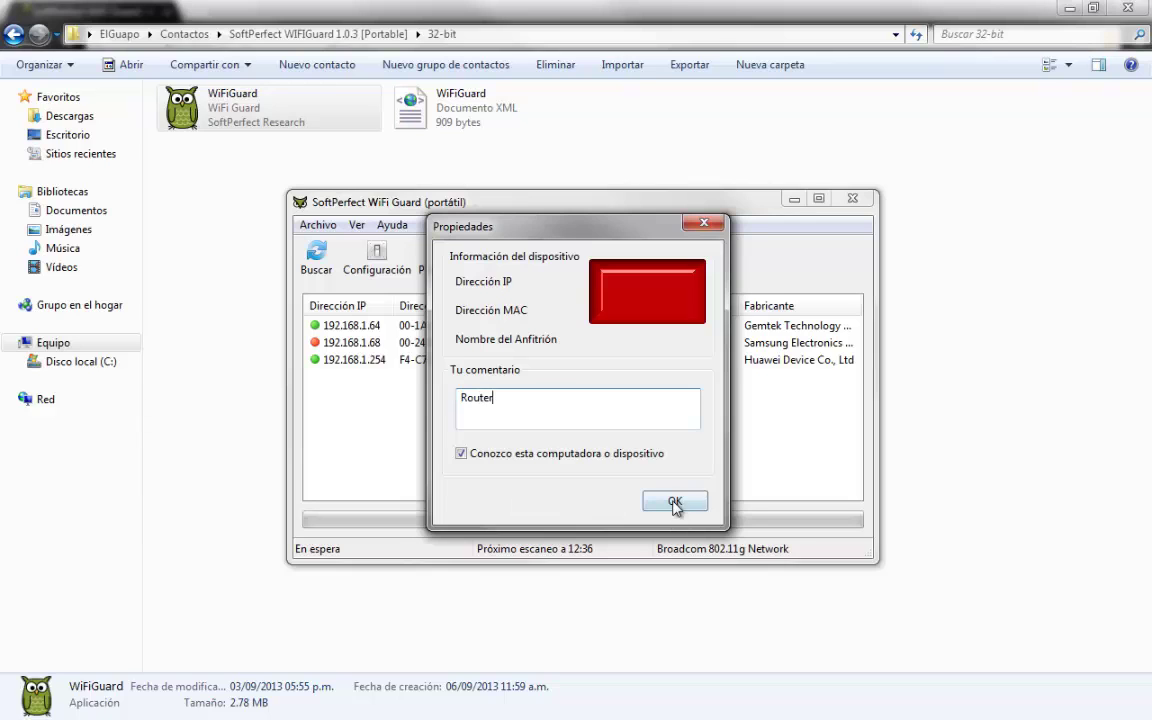
click(675, 502)
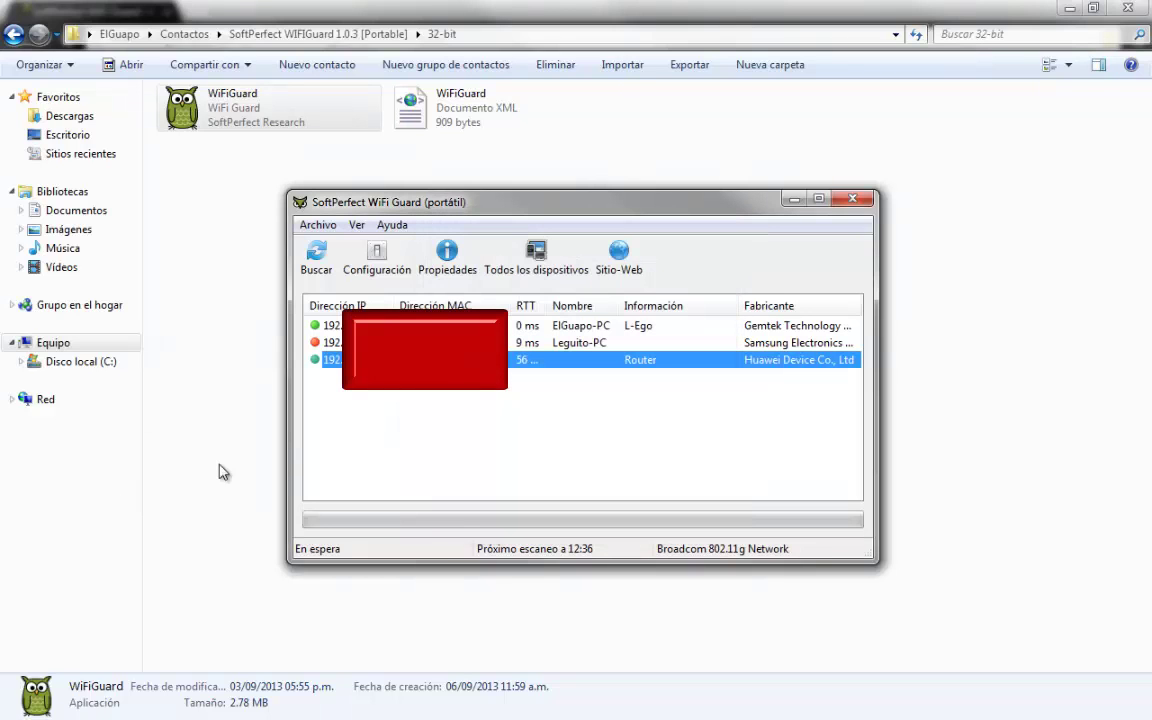
Mark the unrecognised Samsung device as known and give it the comment "Brother"
click(320, 345)
key(Down)
click(330, 342)
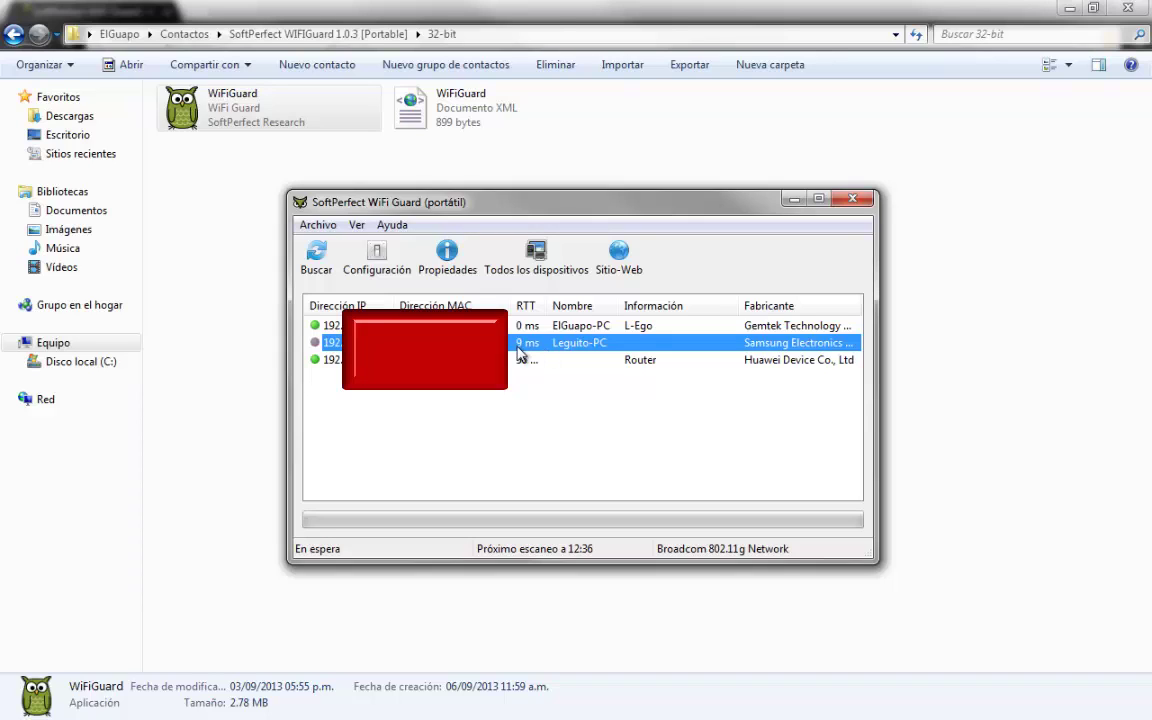
right_click(330, 344)
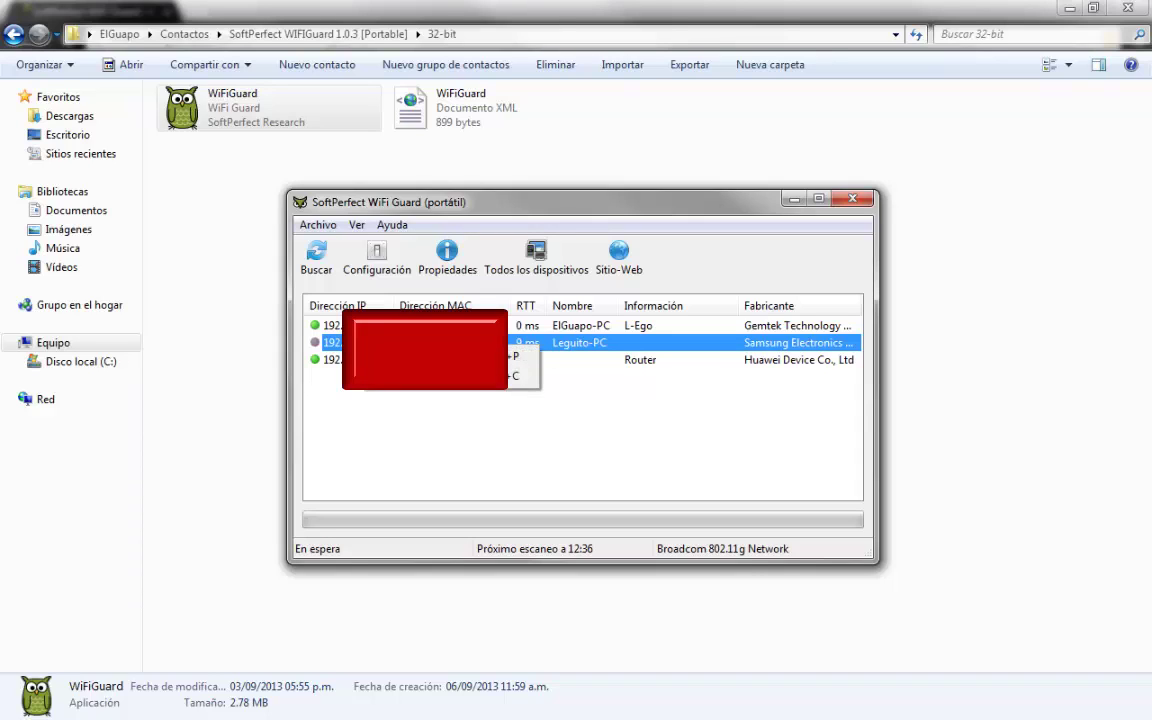
click(450, 356)
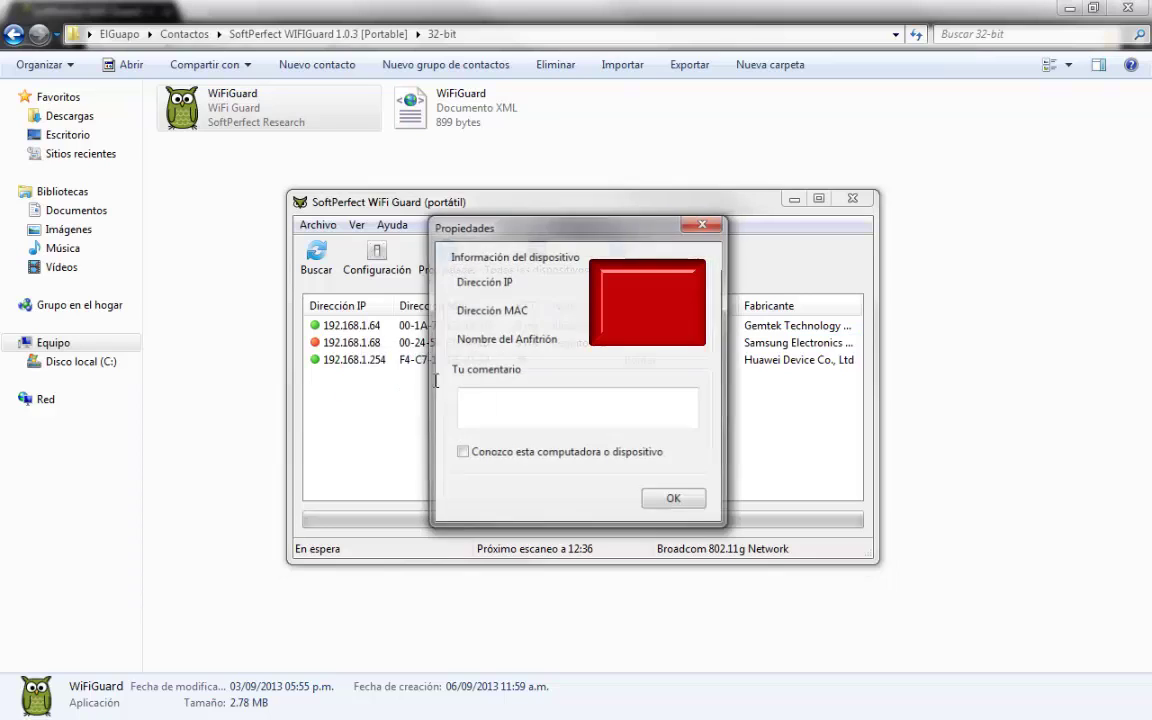
click(493, 455)
click(576, 410)
text(B)
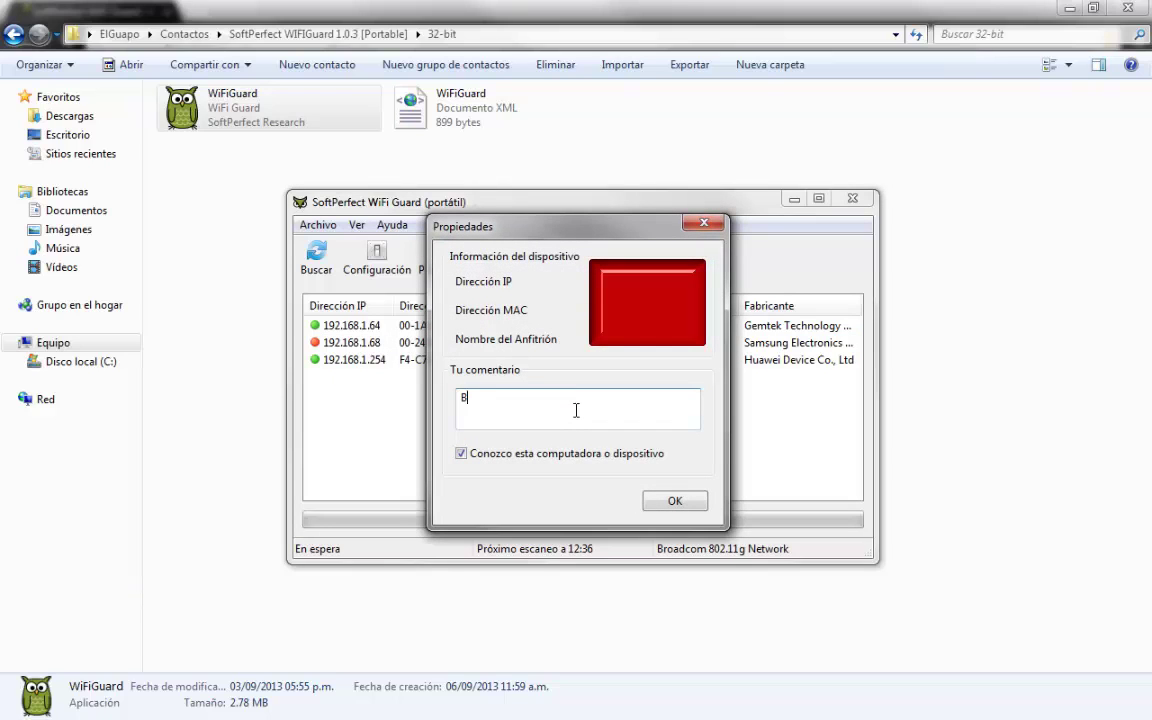
text(rother)
click(668, 500)
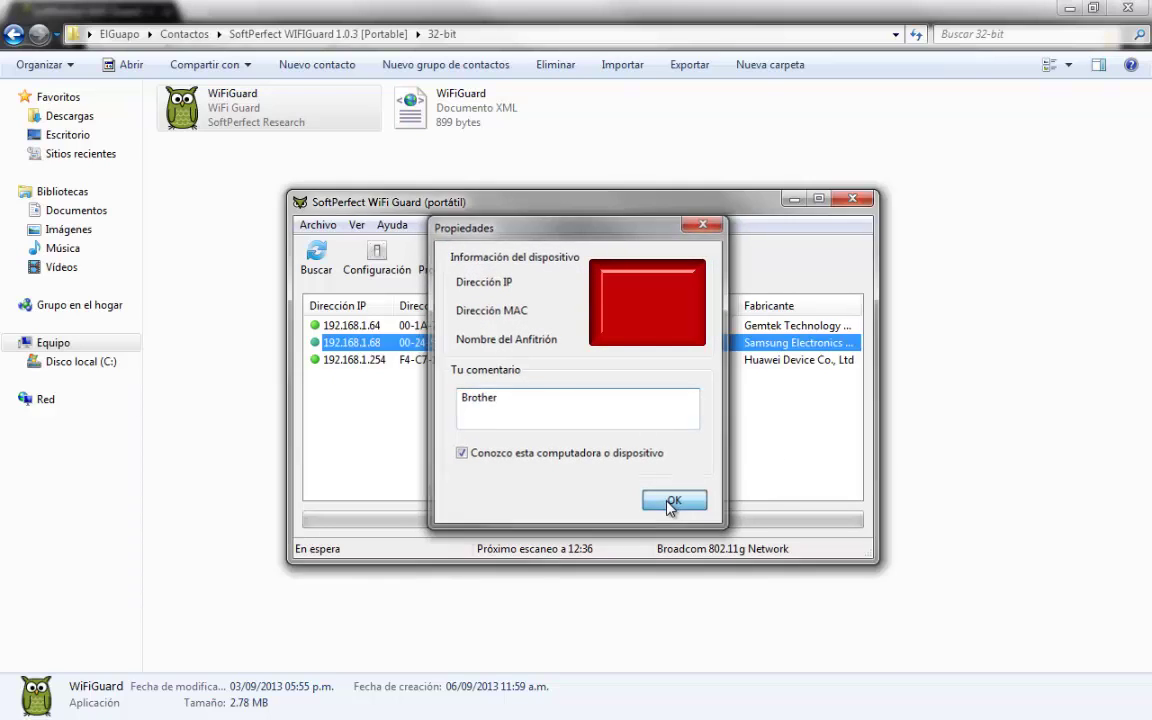
Rescan the network to check for newly connected devices
click(325, 359)
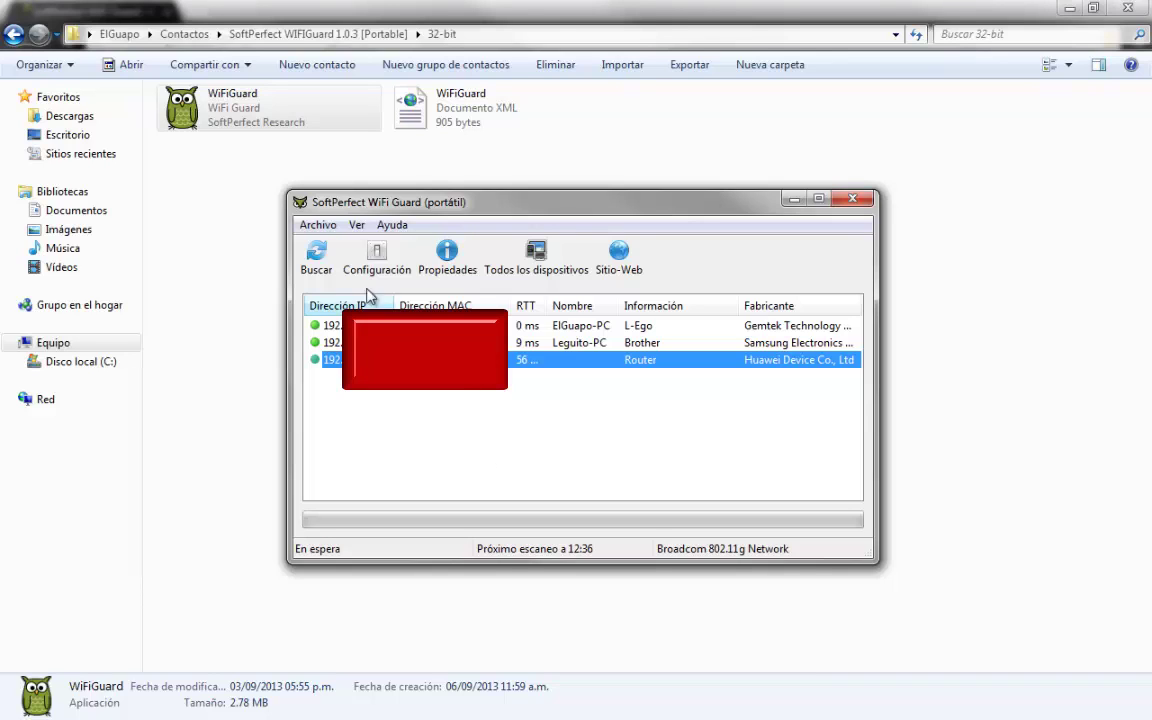
click(318, 258)
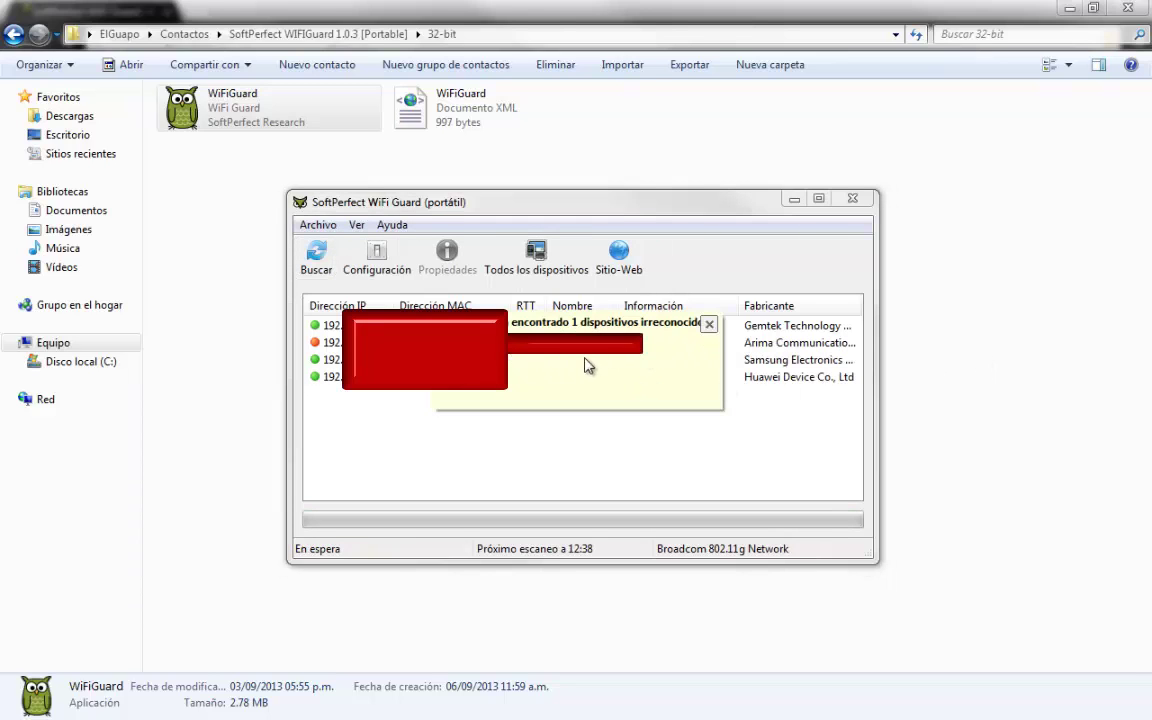
Dismiss the unrecognised-device alert, then mark the Arima Communications device as known with the comment "L-Ego Phone"
click(709, 324)
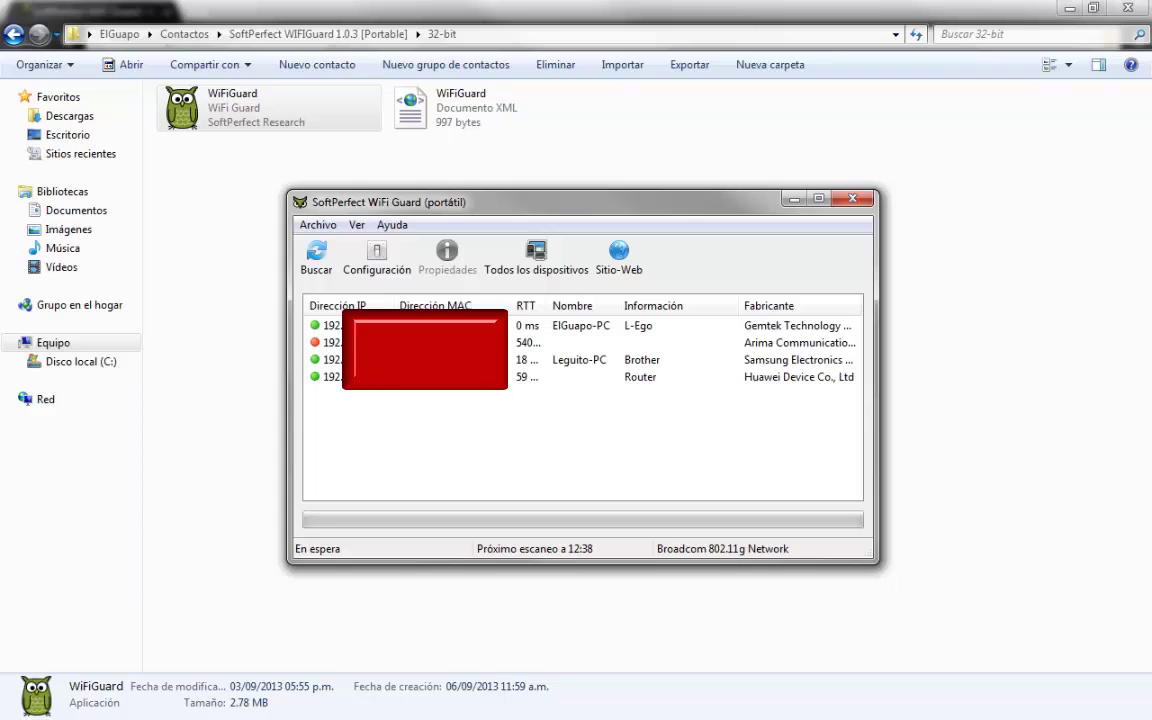
click(338, 346)
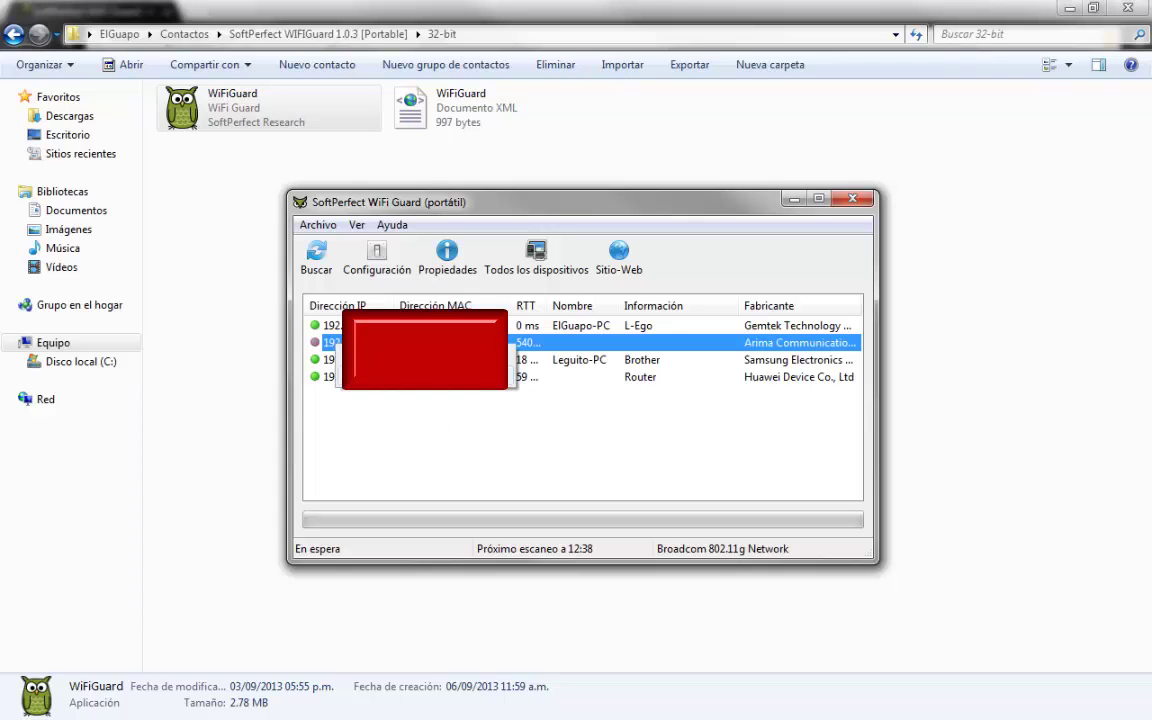
key(Return)
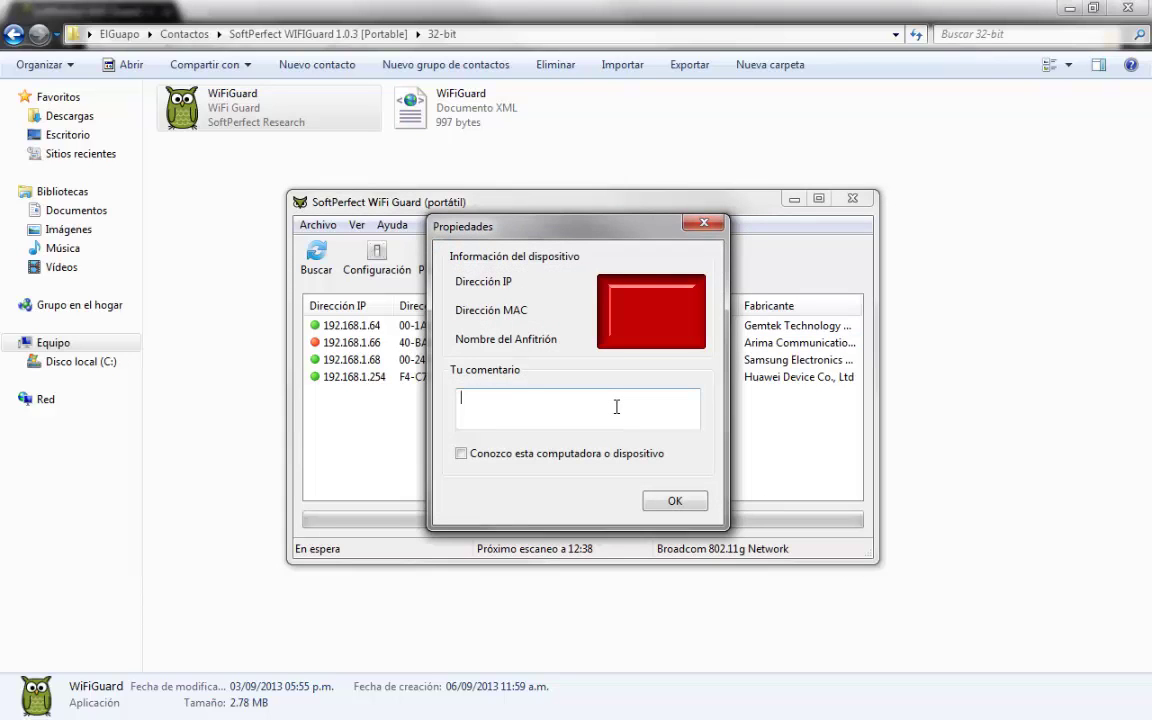
text(L-Ego Phone)
click(461, 454)
click(656, 506)
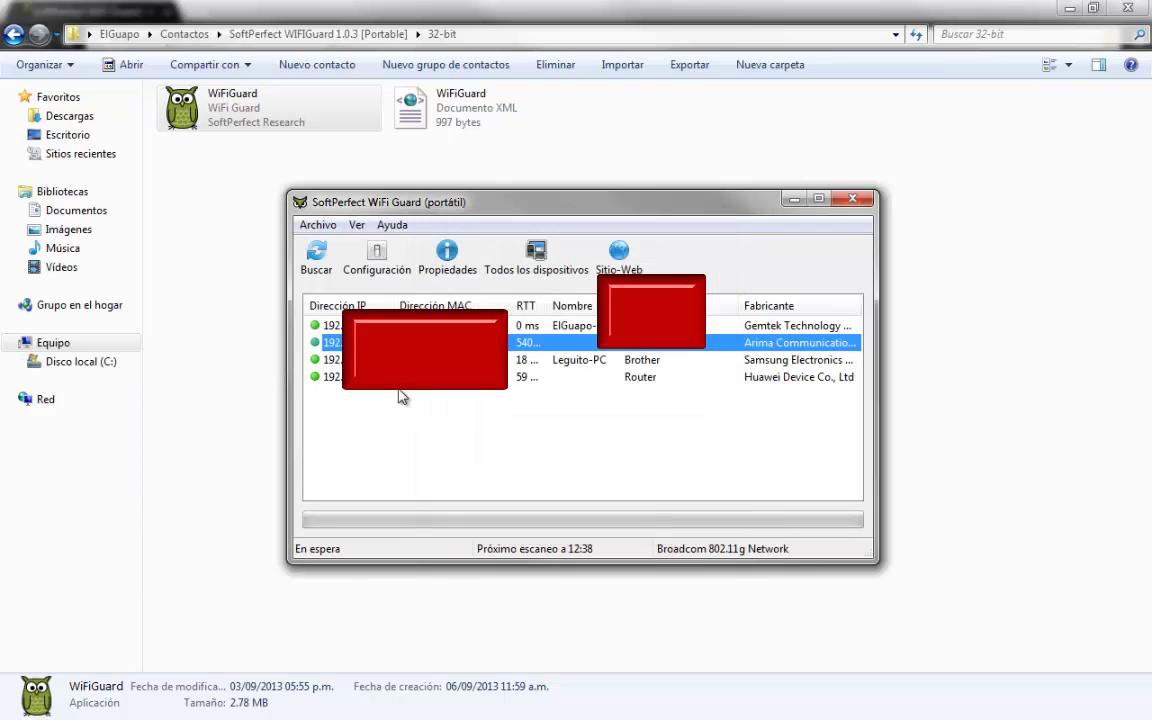
click(620, 377)
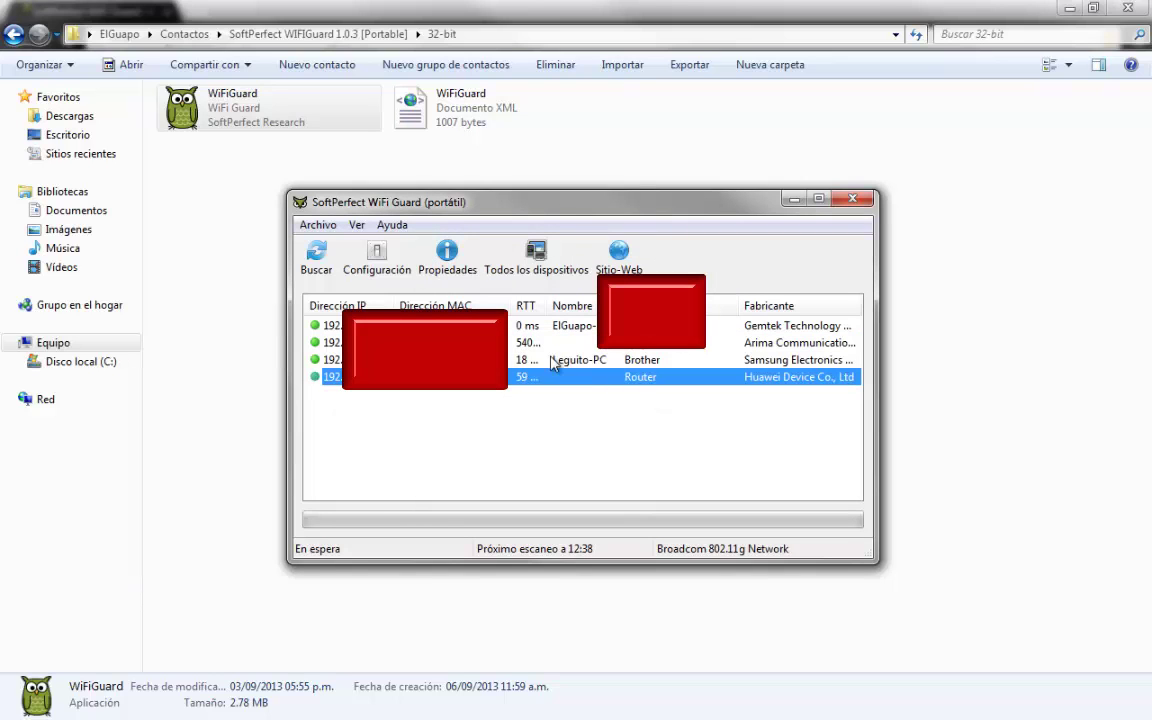
click(420, 325)
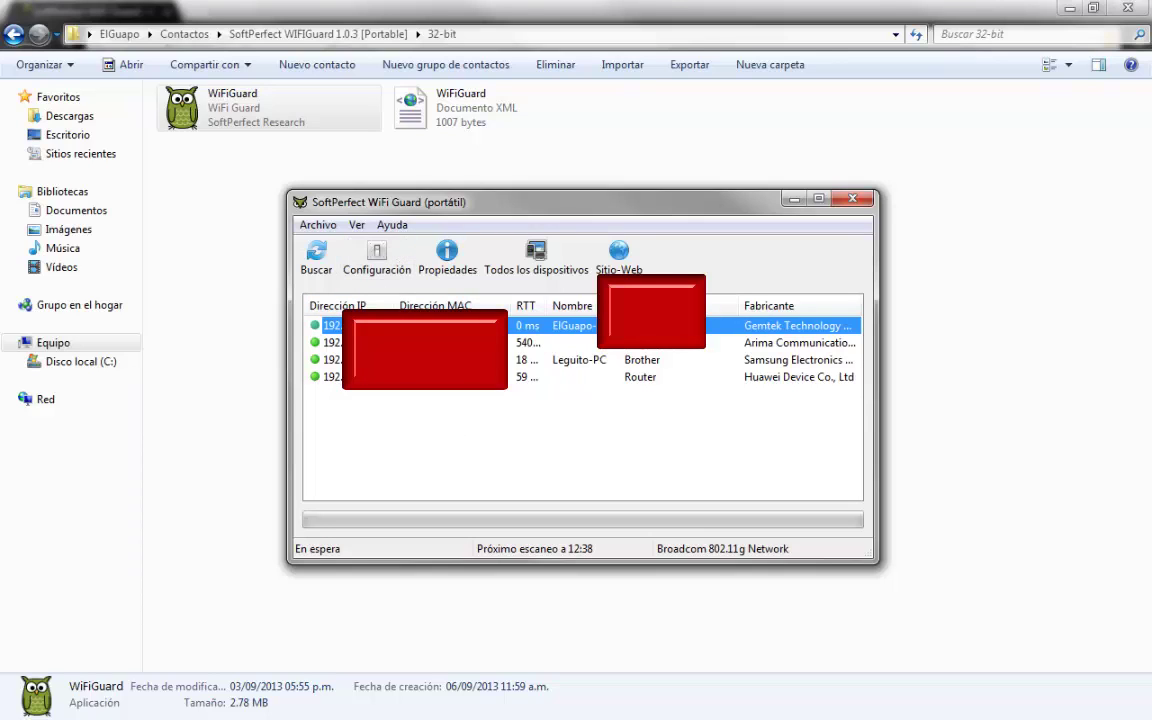
Change the MAC address display format to AA:BB:CC:DD:EE:FF
click(355, 226)
mouse_move(458, 245)
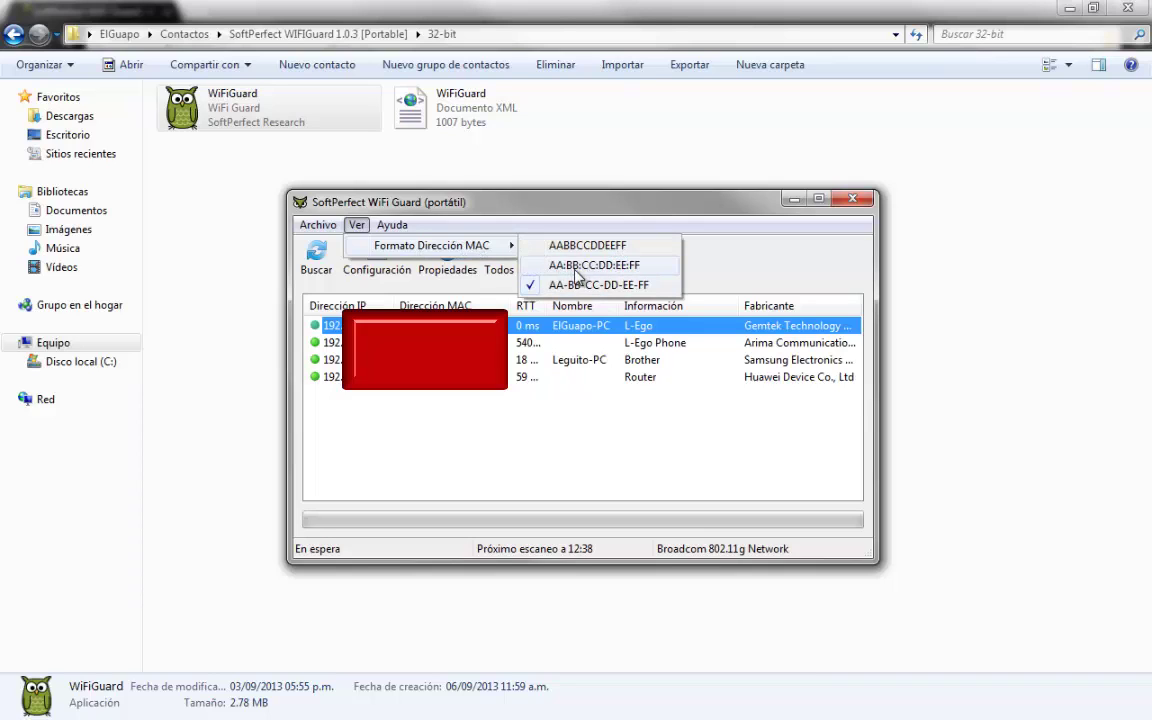
click(572, 270)
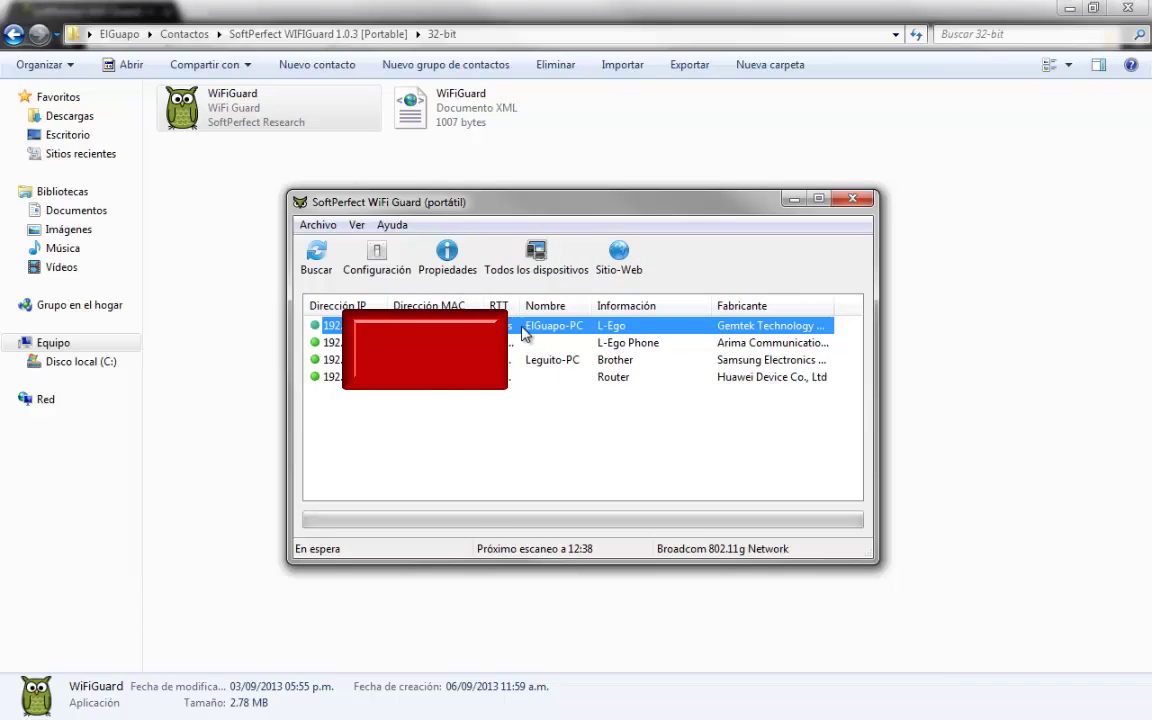
Slightly widen the RTT column and extend the Fabricante column to the edge of the device list
drag(519, 305, 527, 305)
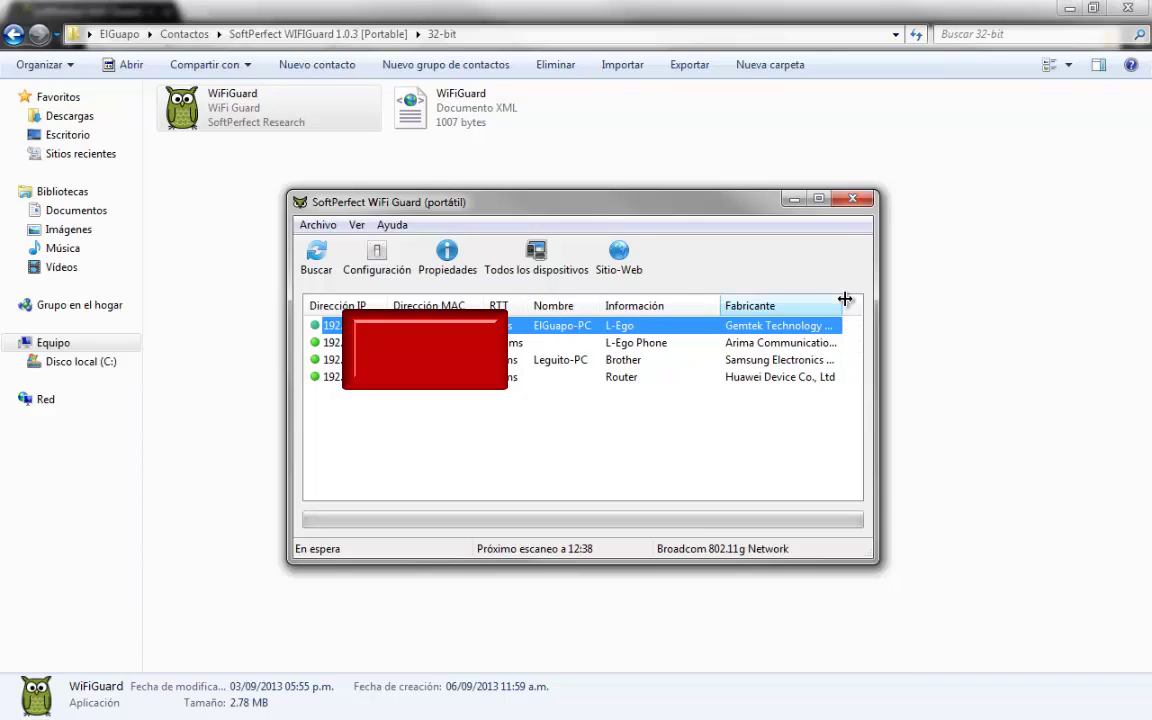
drag(843, 299, 862, 300)
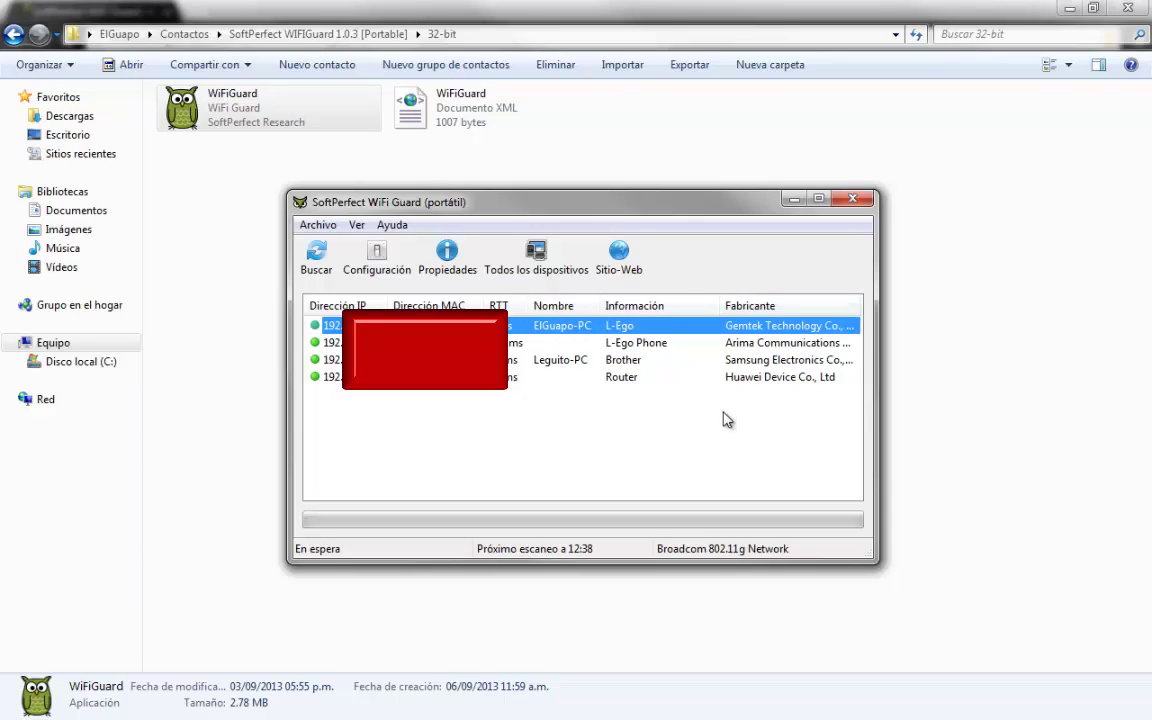